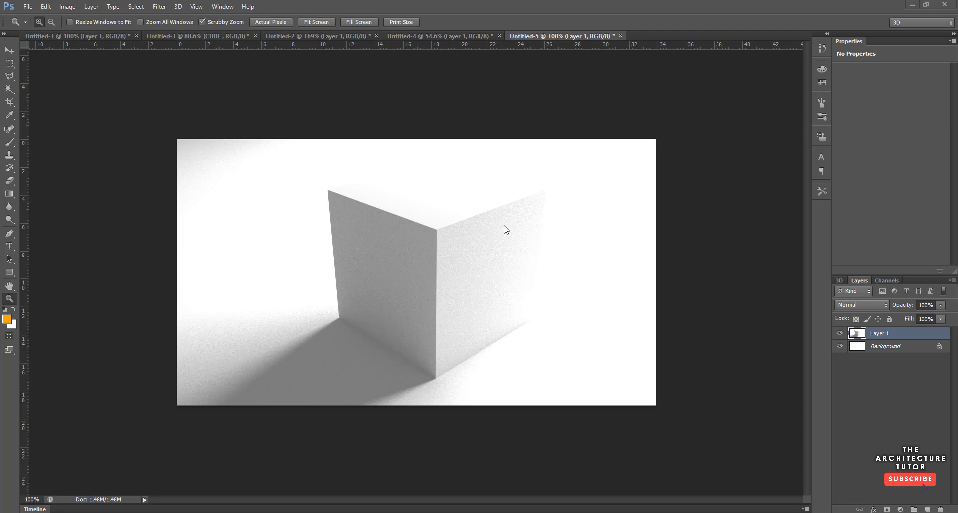
Step: Switch to the concrete tile texture document and paste its copied texture into the cube image (Untitled-5) as a new layer
click(358, 38)
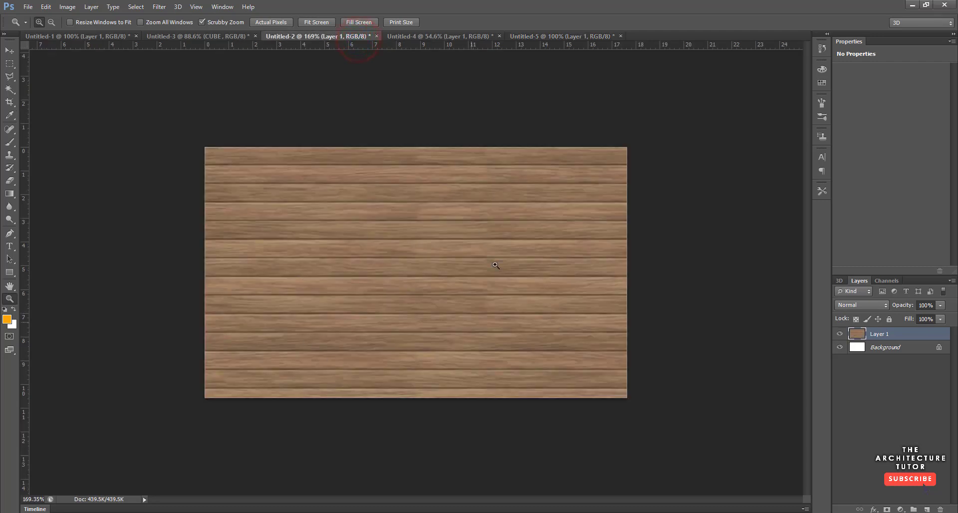
click(439, 35)
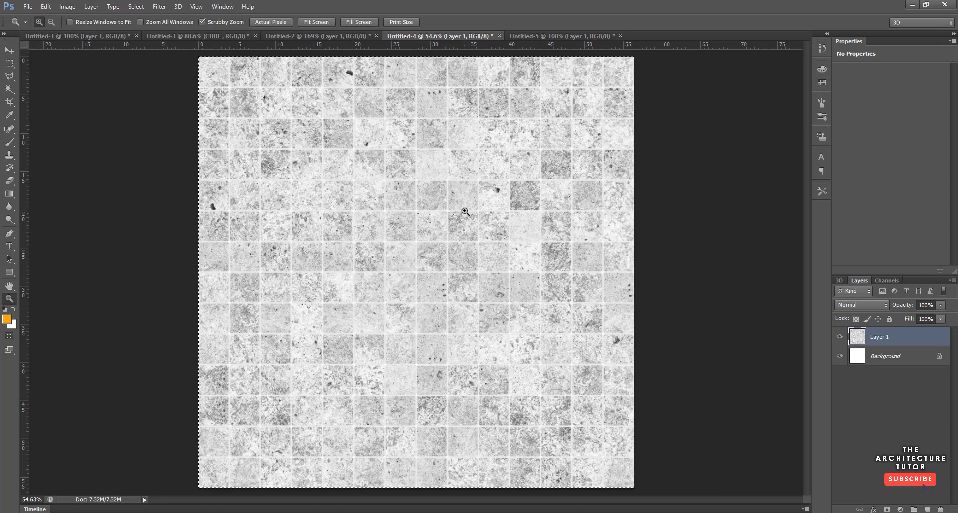
click(564, 37)
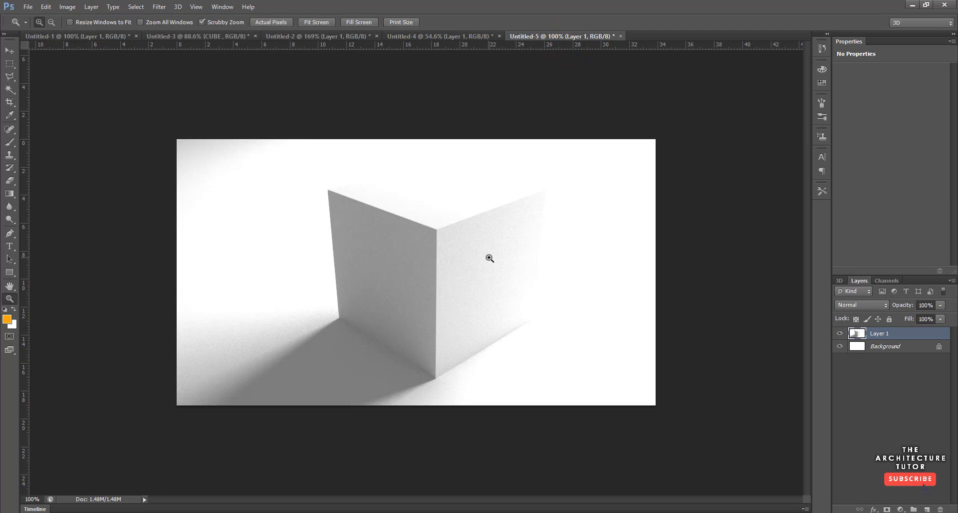
key(ctrl+v)
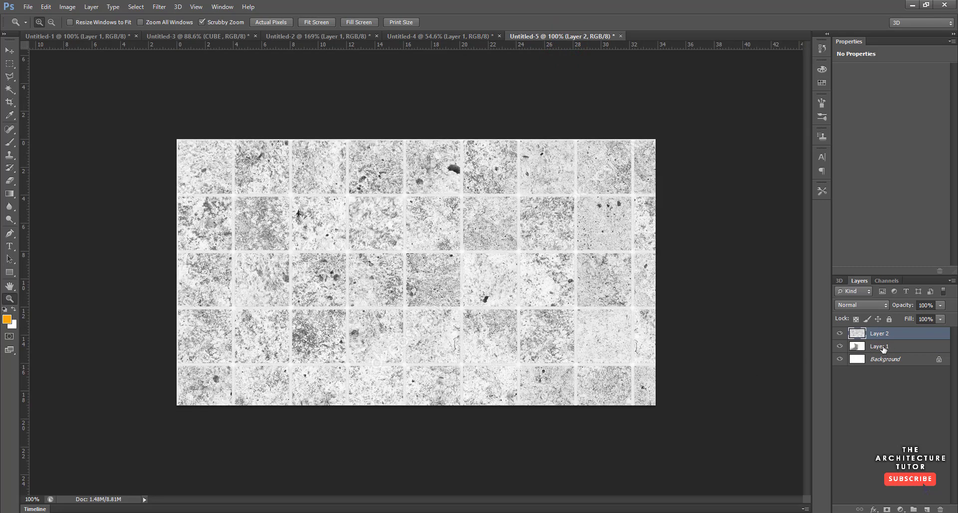
Step: Hide the pasted texture layer and rename the cube image's layer to "cube"
click(882, 350)
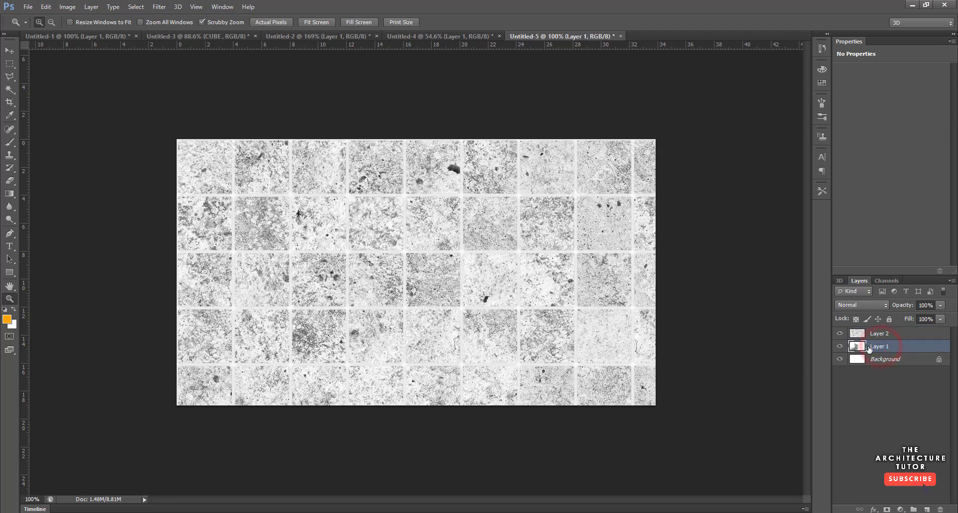
click(840, 333)
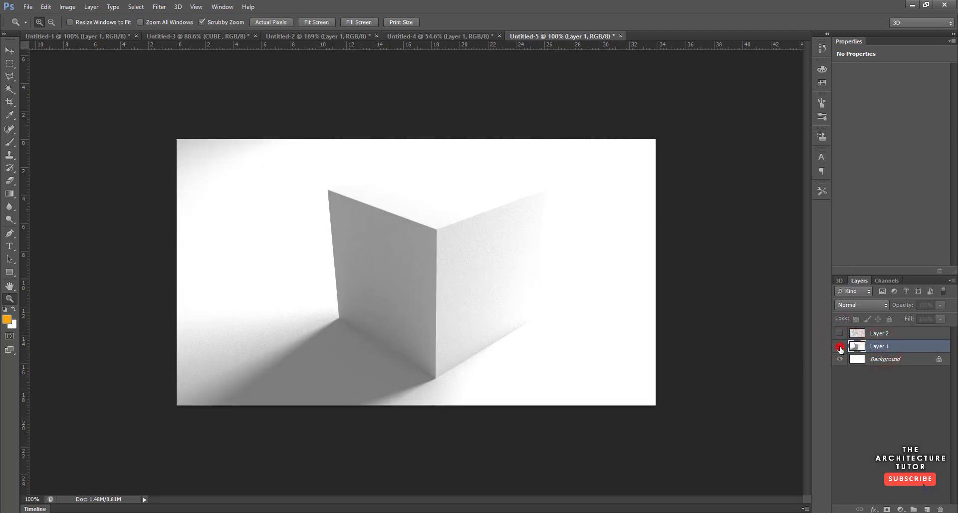
click(839, 346)
click(840, 346)
double_click(882, 346)
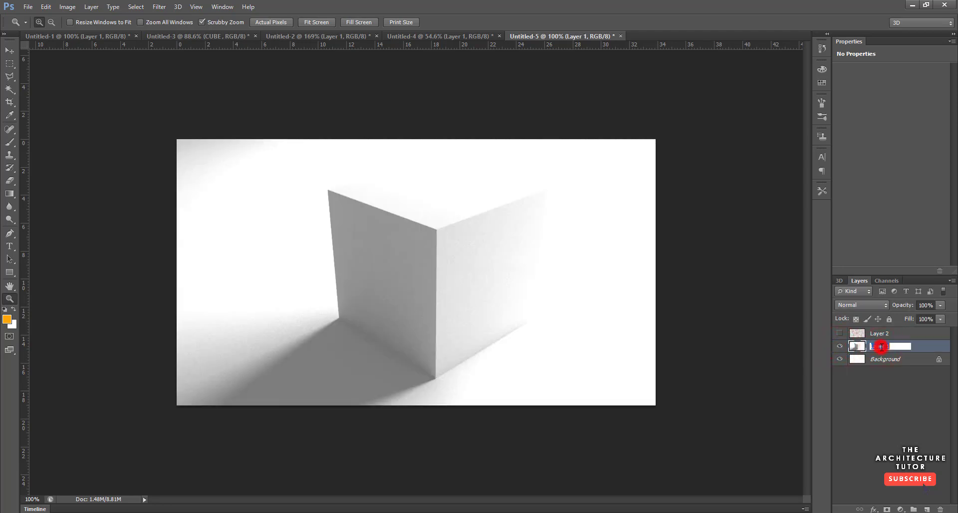
text(cube)
key(Return)
Step: Place the cube layer above the texture layer and blend it in Multiply mode over the texture, made visible again
drag(879, 347, 875, 341)
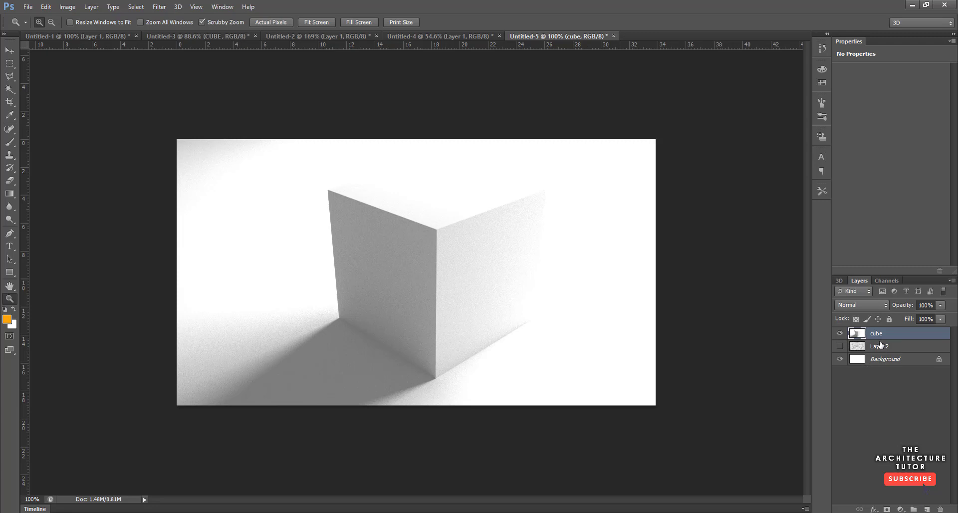
click(874, 305)
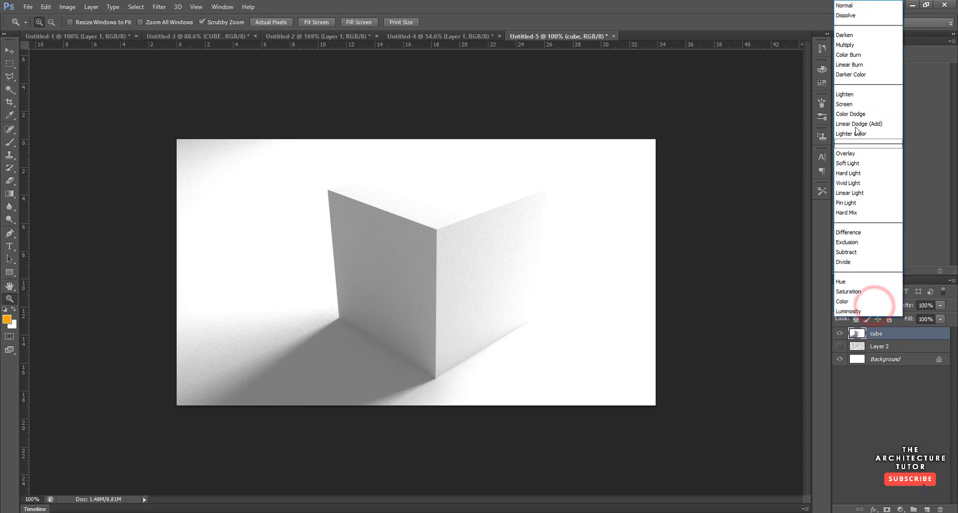
click(848, 45)
click(841, 346)
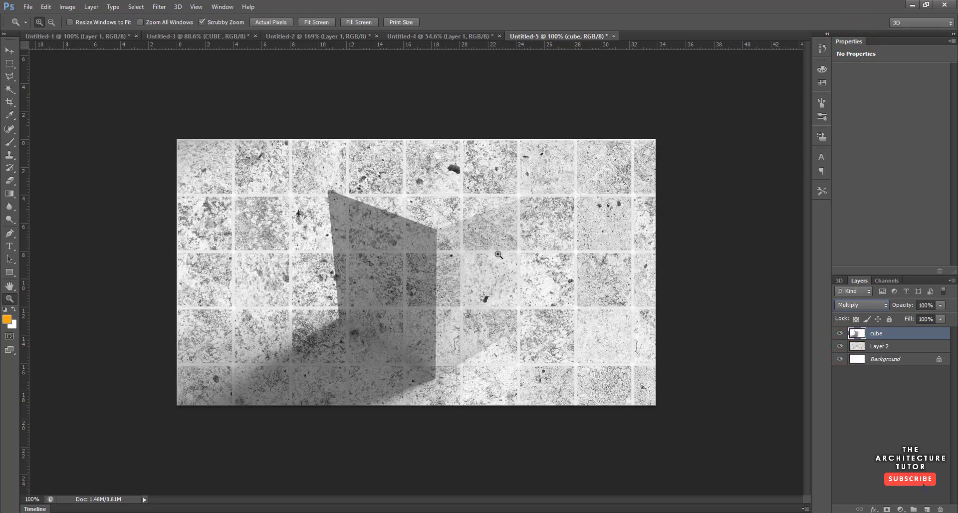
Step: Scale down the texture on Layer 2 with Free Transform and position it over the left part of the canvas
click(878, 348)
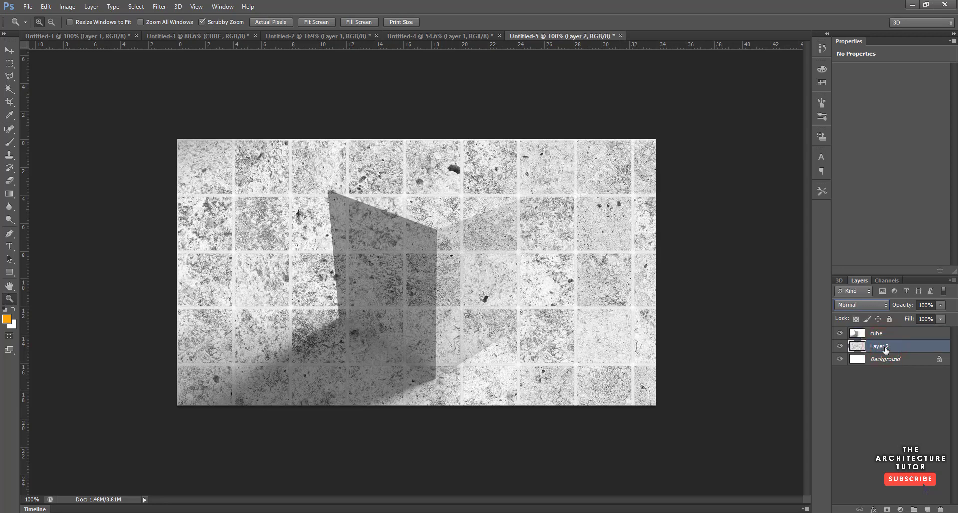
drag(511, 270, 469, 281)
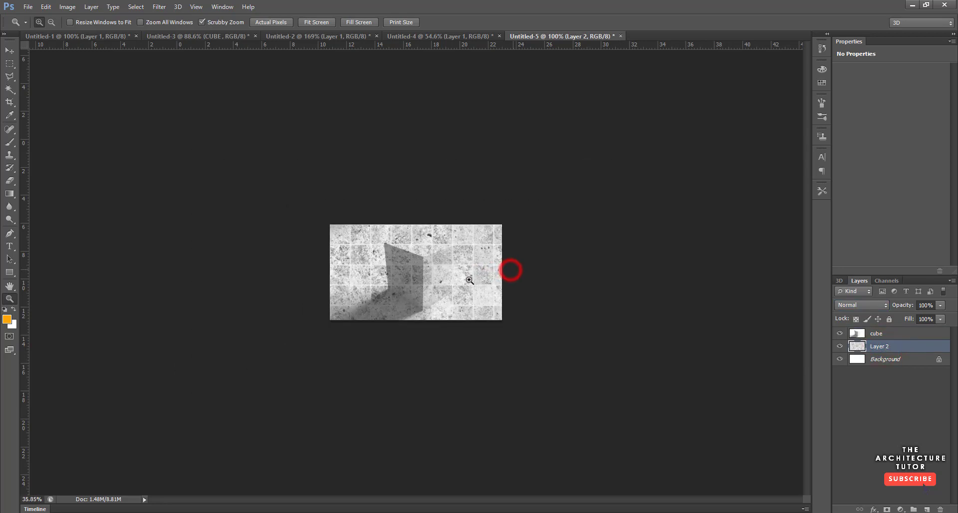
key(ctrl+t)
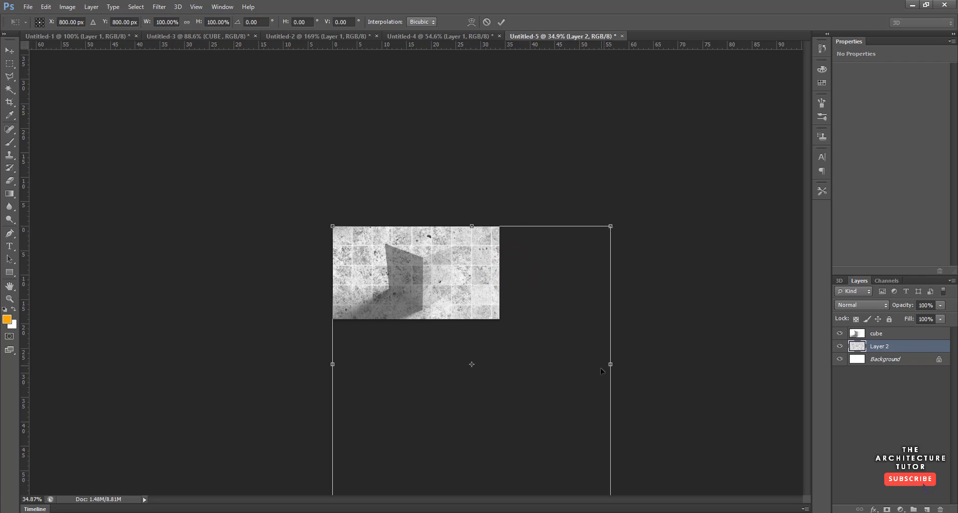
drag(611, 226, 467, 316)
drag(446, 370, 434, 253)
drag(479, 226, 391, 242)
key(Return)
Step: Duplicate the tile texture layer and place the copy directly beside the original to fill the canvas width
key(z)
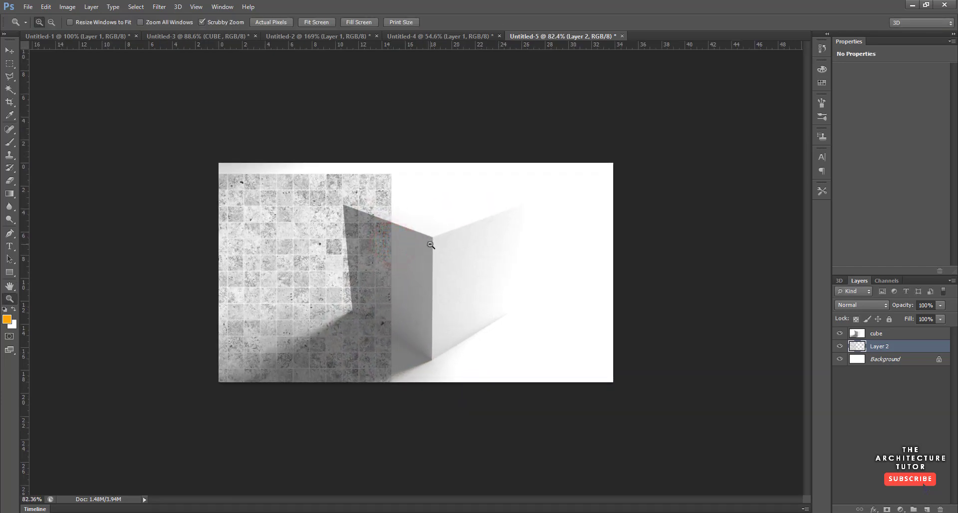
key(ctrl+j)
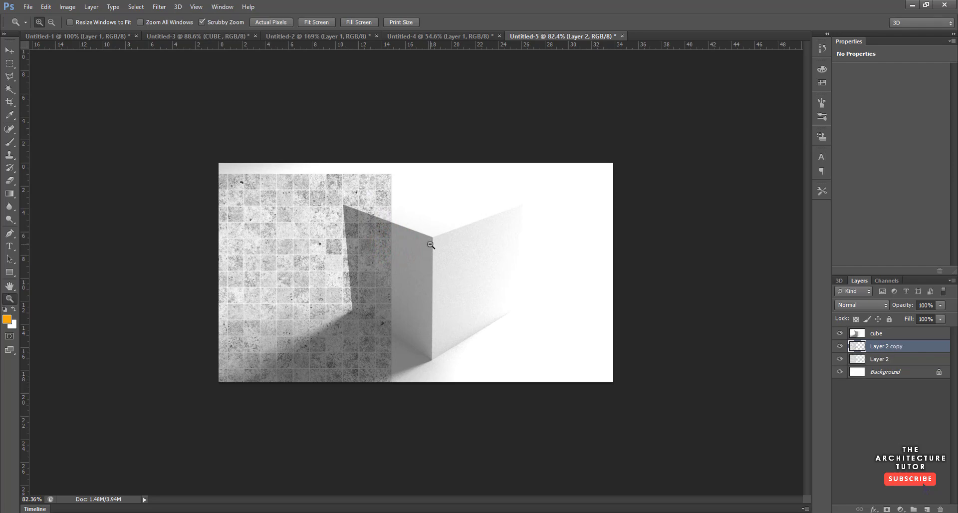
key(v)
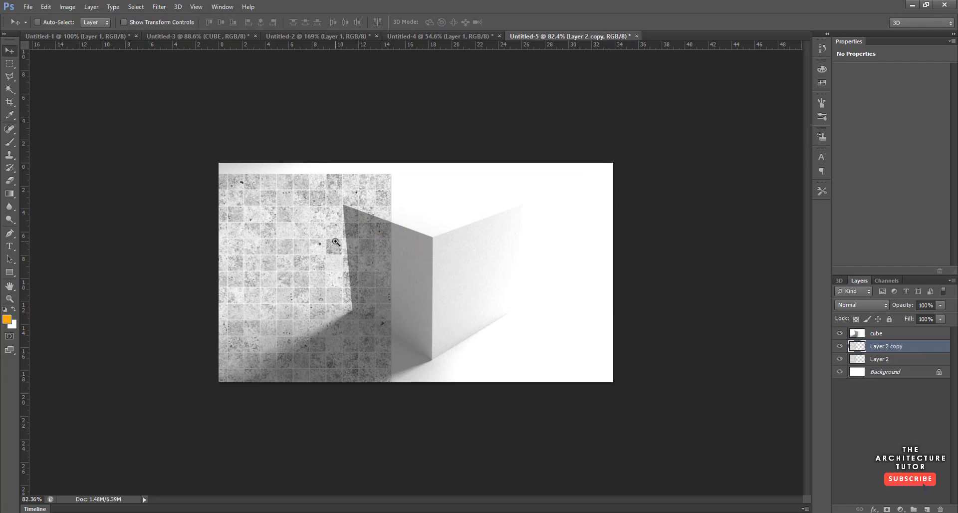
drag(335, 242, 567, 244)
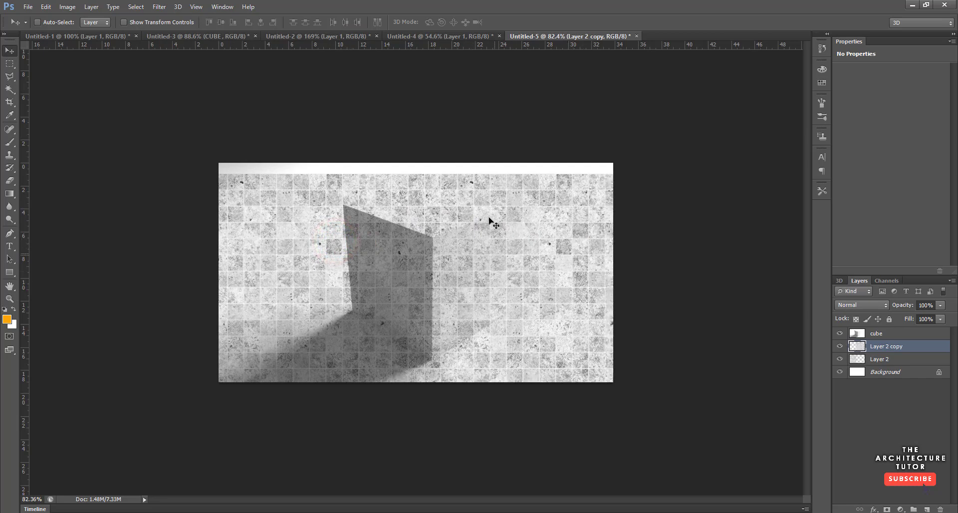
Step: Merge the two tile texture layers into a single layer
drag(884, 351, 884, 363)
shift+click(884, 363)
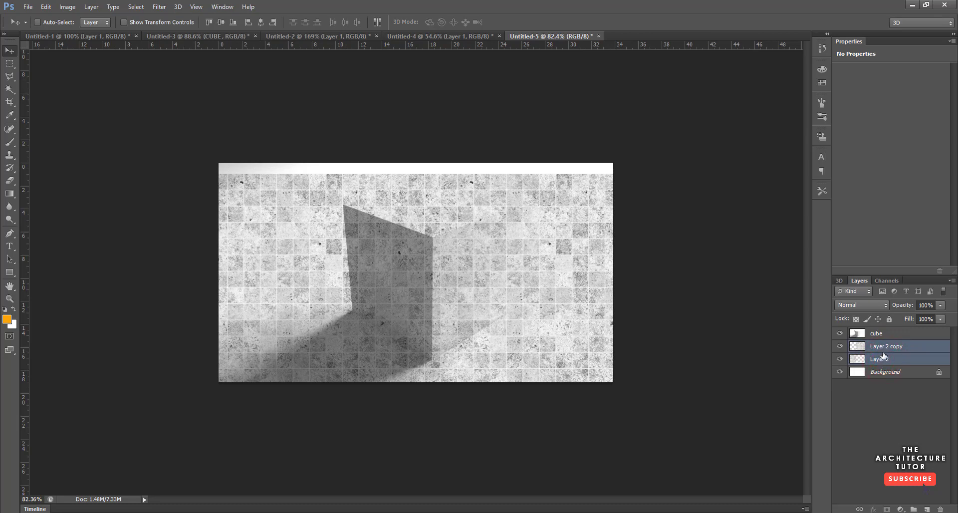
key(ctrl+e)
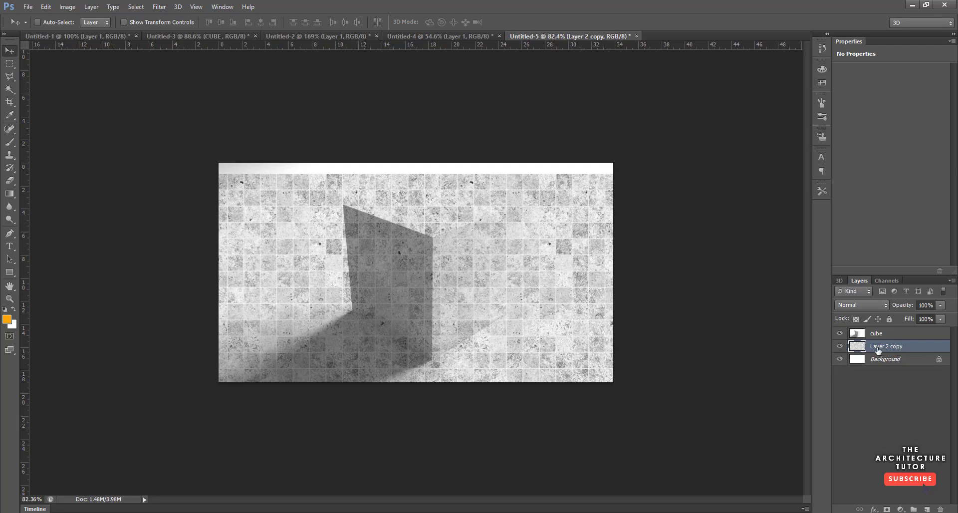
Step: Rename the merged texture layer to "concrete" and align its upper edge with the canvas so that it covers the whole image
mouse_move(473, 286)
mouse_down()
mouse_move(508, 263)
mouse_move(481, 285)
mouse_move(490, 285)
mouse_up()
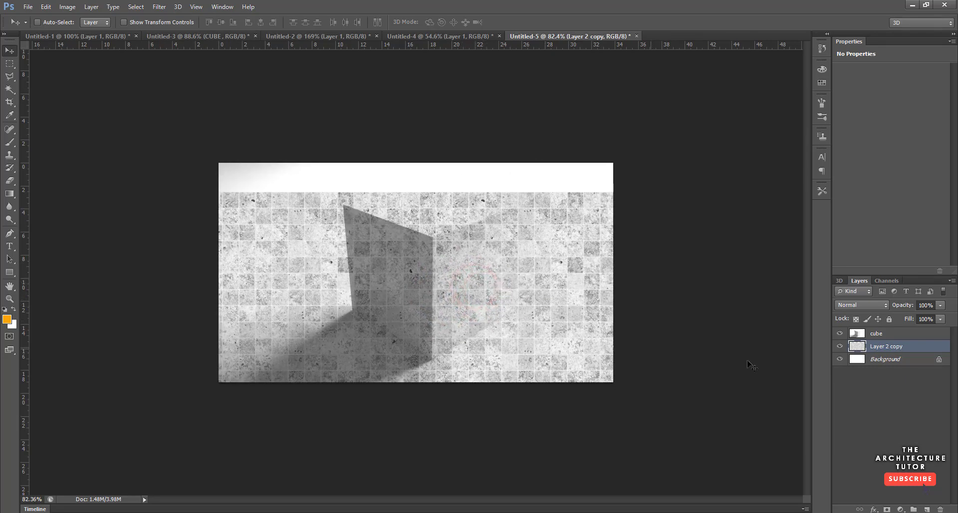
double_click(889, 347)
text(concrete)
key(Return)
drag(488, 229, 491, 200)
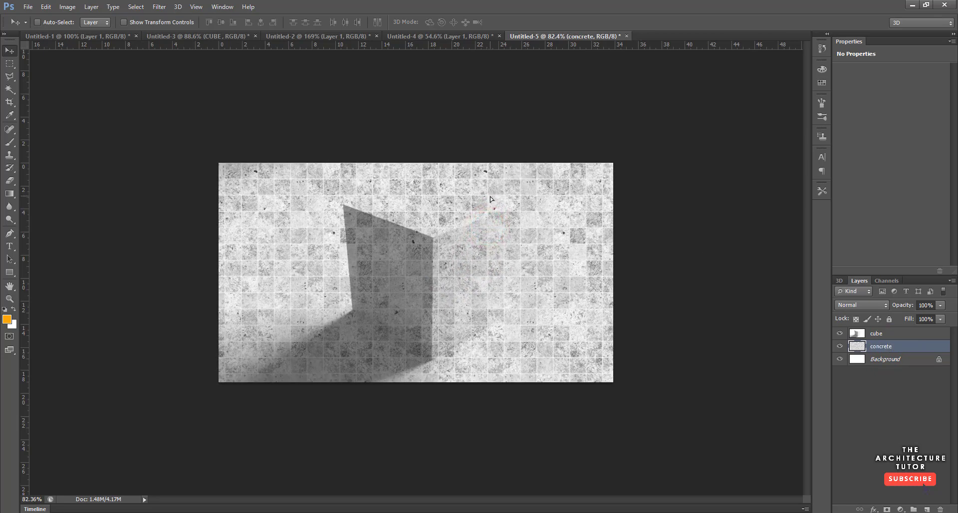
Step: Distort the concrete layer into floor perspective, narrowing its far edge and spreading its near corners well beyond both sides of the canvas
key(ctrl+t)
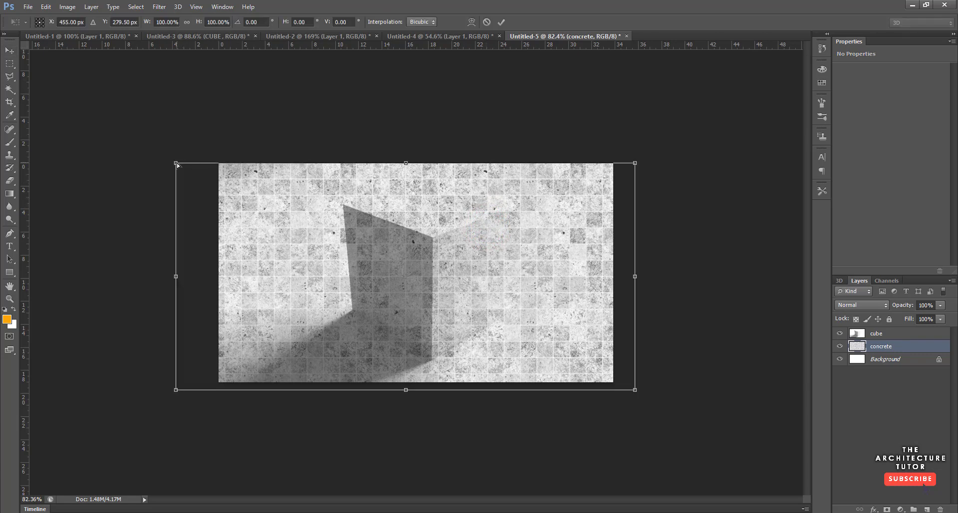
drag(176, 163, 214, 163)
drag(638, 167, 623, 165)
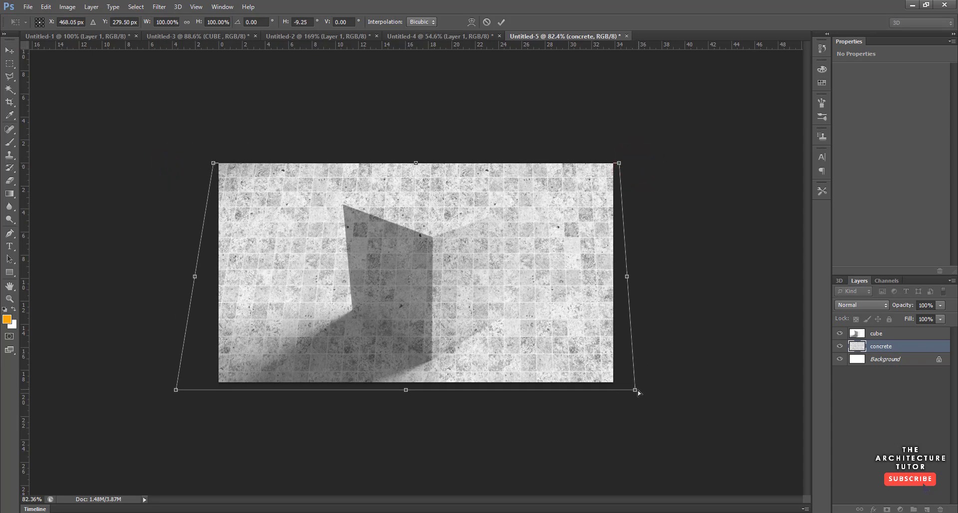
drag(637, 391, 764, 389)
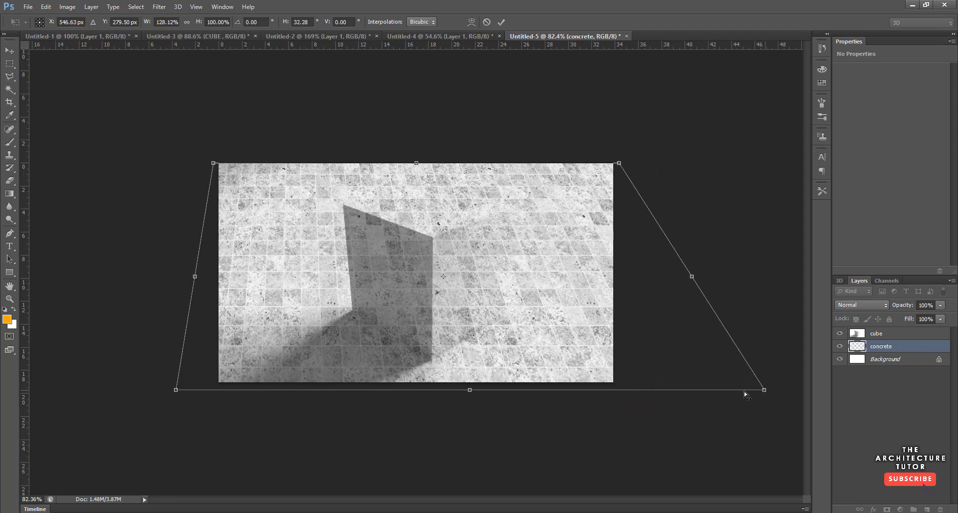
drag(176, 390, 44, 396)
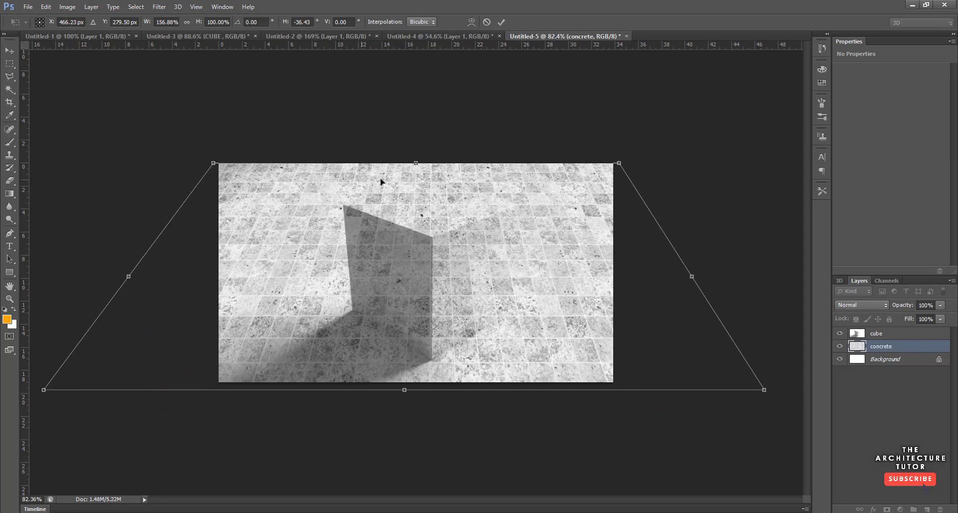
drag(414, 162, 416, 158)
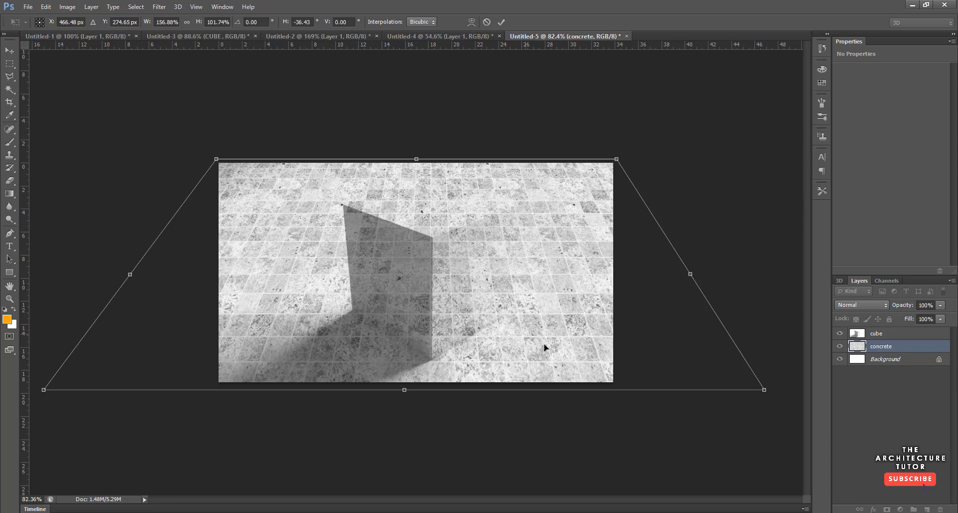
drag(767, 389, 781, 396)
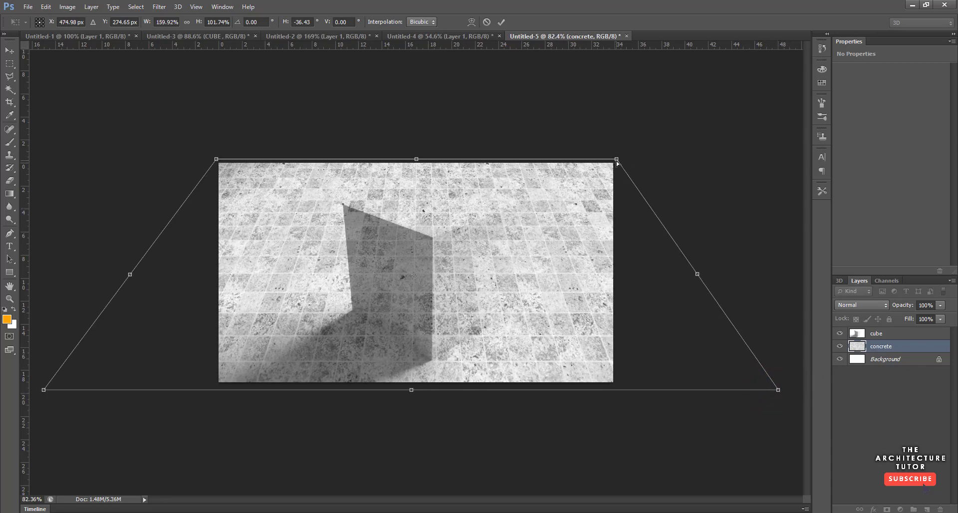
drag(617, 163, 630, 163)
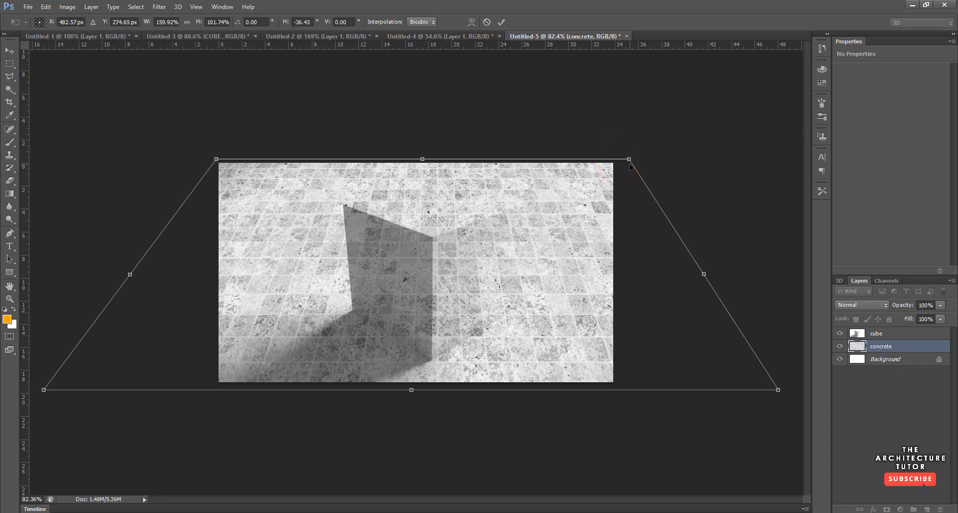
key(Return)
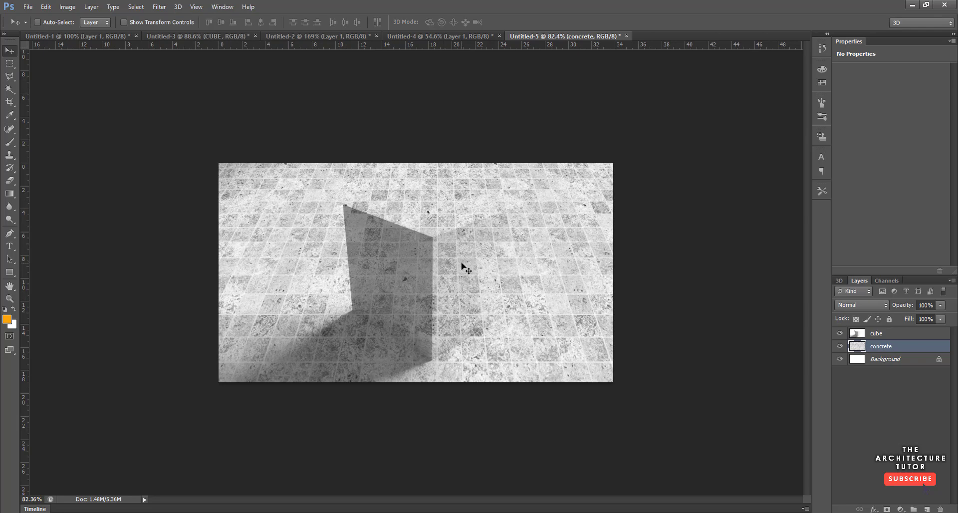
Step: Hide the concrete layer and, on the cube layer, select the cube's complete outline with the Polygonal Lasso
click(840, 347)
click(871, 333)
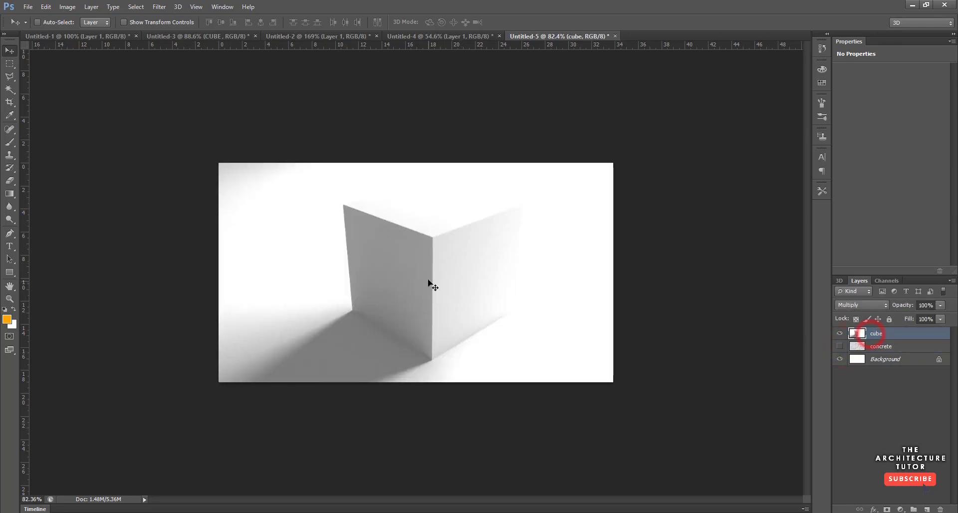
key(z)
drag(434, 265, 472, 266)
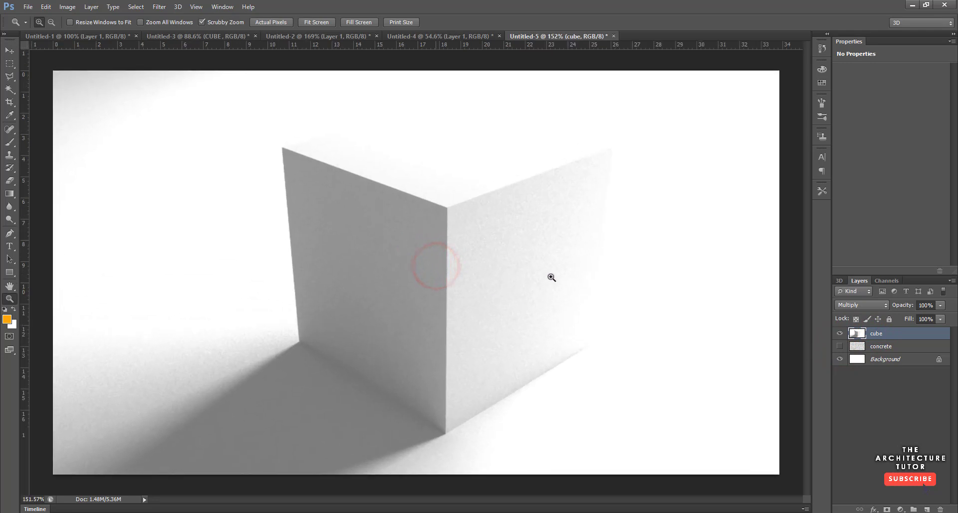
click(10, 77)
click(37, 84)
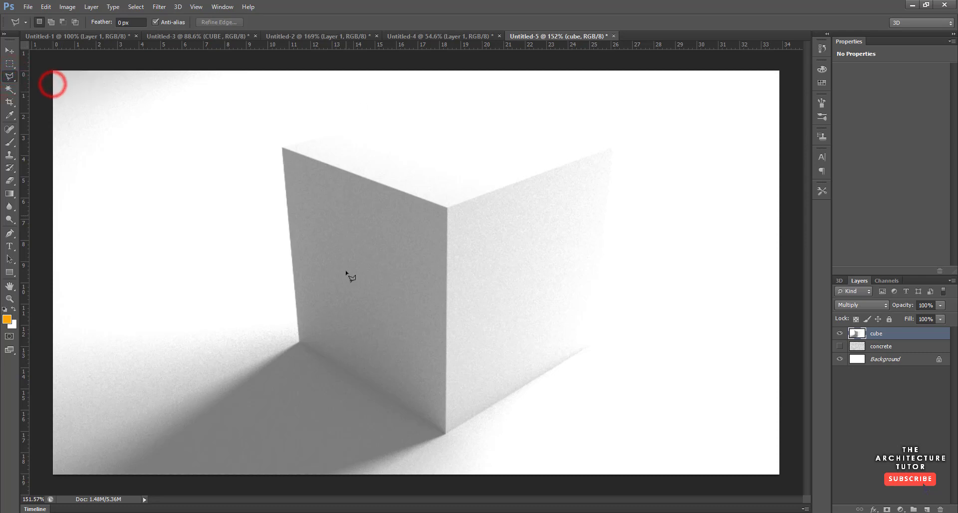
click(300, 342)
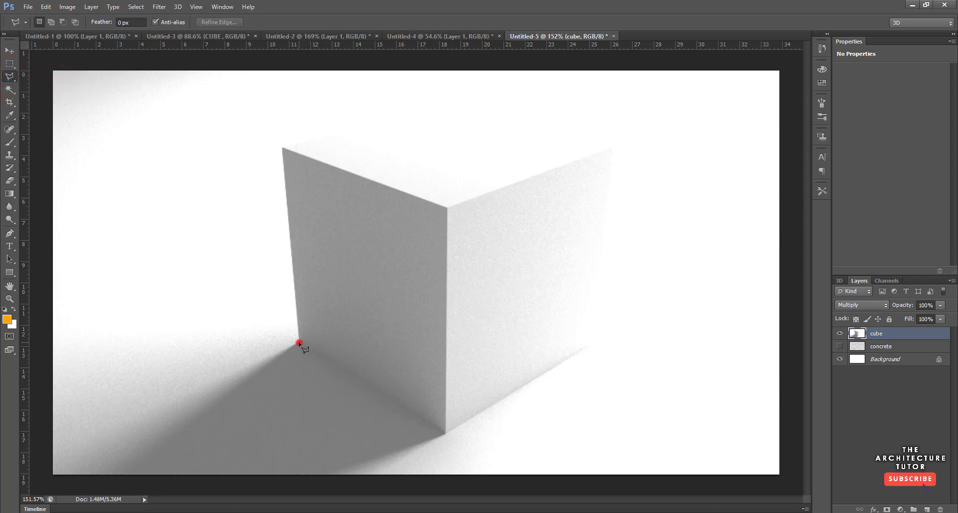
click(444, 434)
click(592, 344)
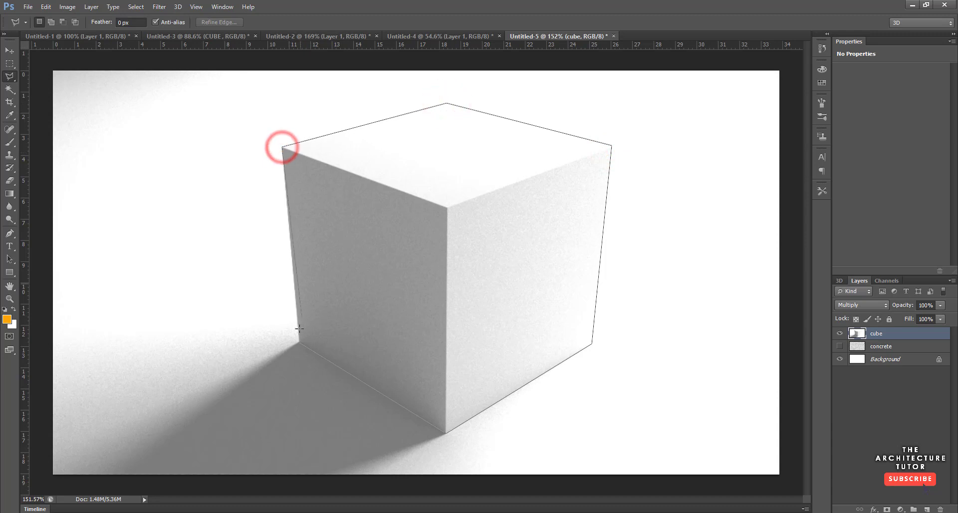
click(300, 343)
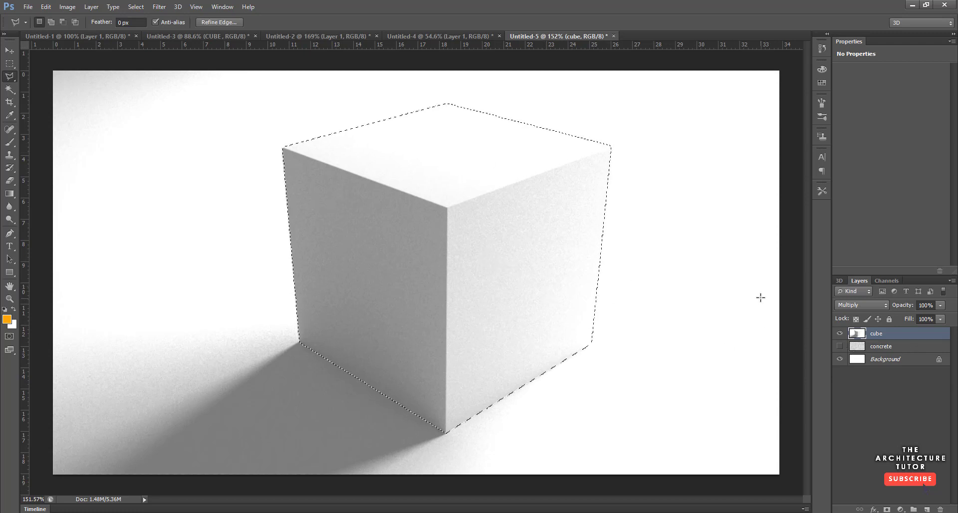
Step: Show the concrete layer, invert the cube selection and add it as a layer mask so the tiles surround the cube
click(882, 346)
click(840, 346)
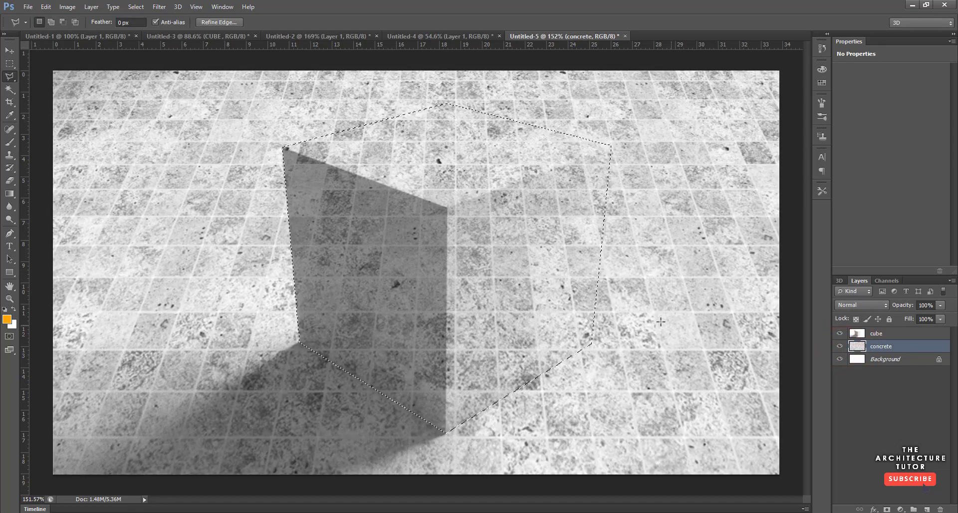
key(z)
drag(627, 284, 605, 298)
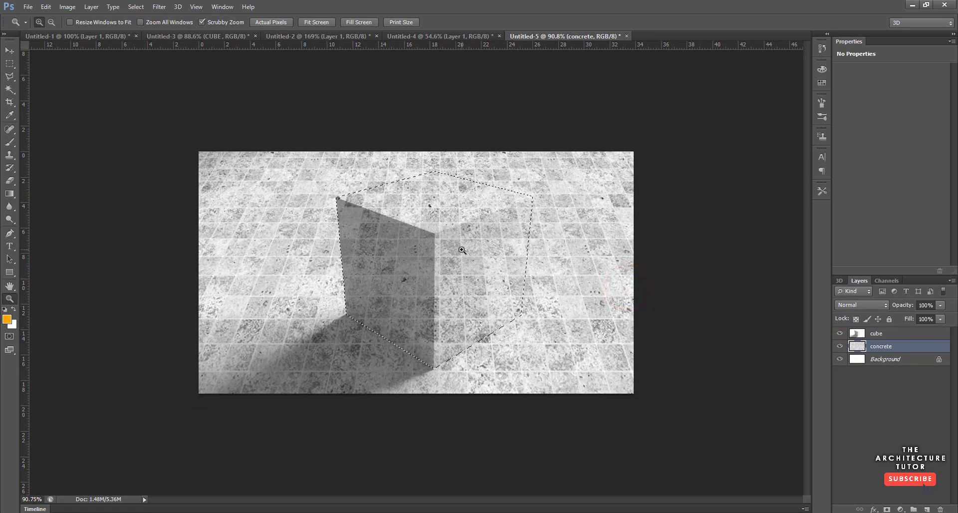
key(ctrl+shift+i)
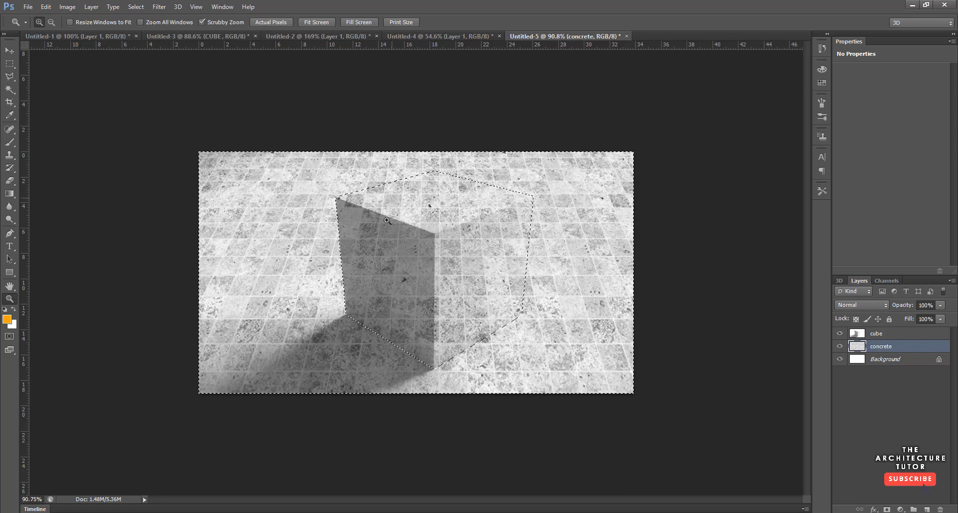
click(874, 347)
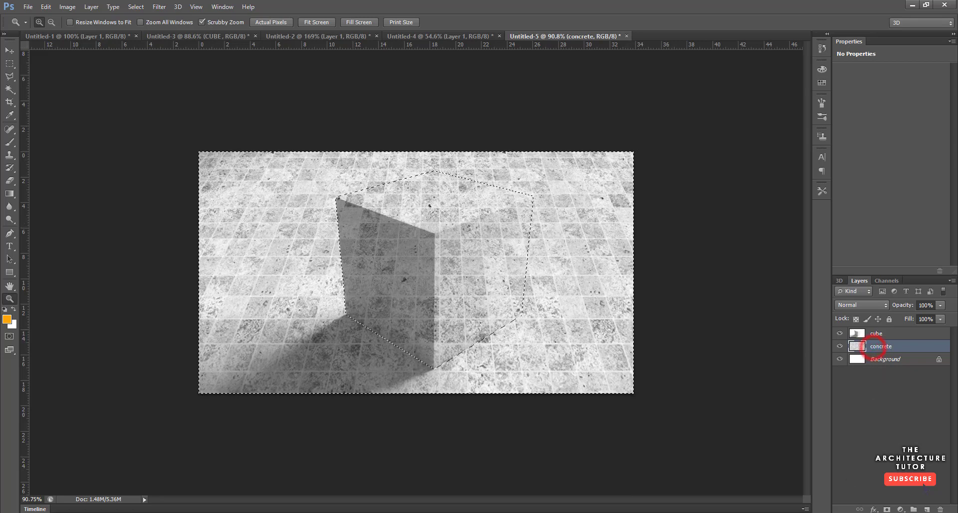
click(887, 510)
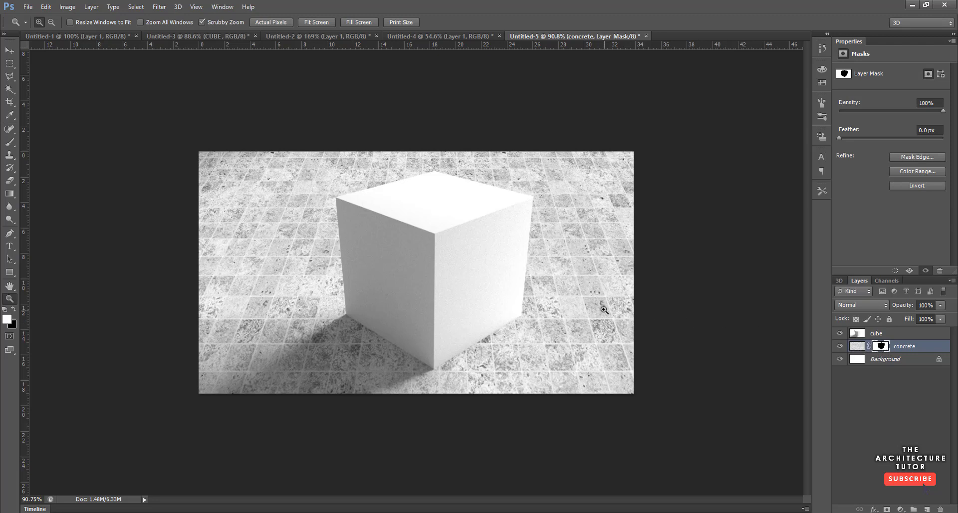
Step: Copy the whole wood plank texture from Untitled-2 and paste it into Untitled-5 between the cube and concrete layers
click(449, 242)
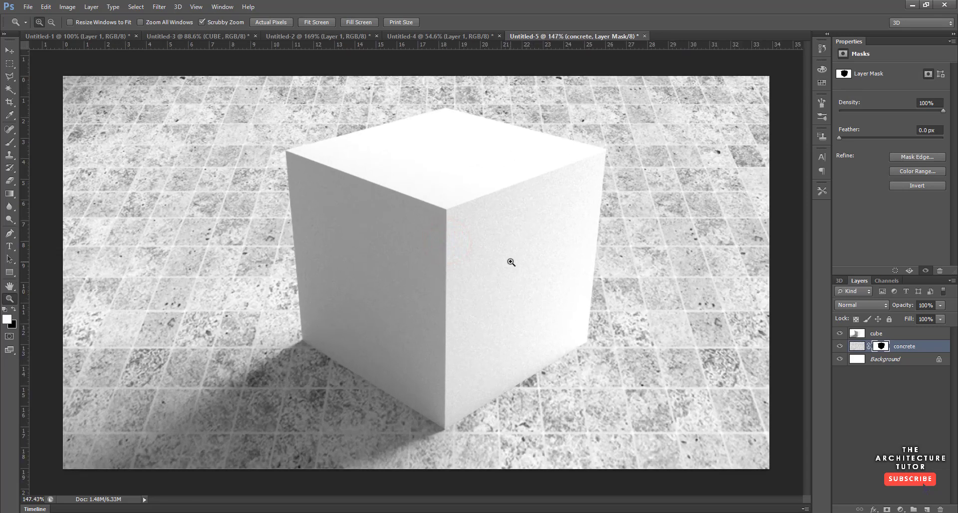
click(354, 38)
key(ctrl+a)
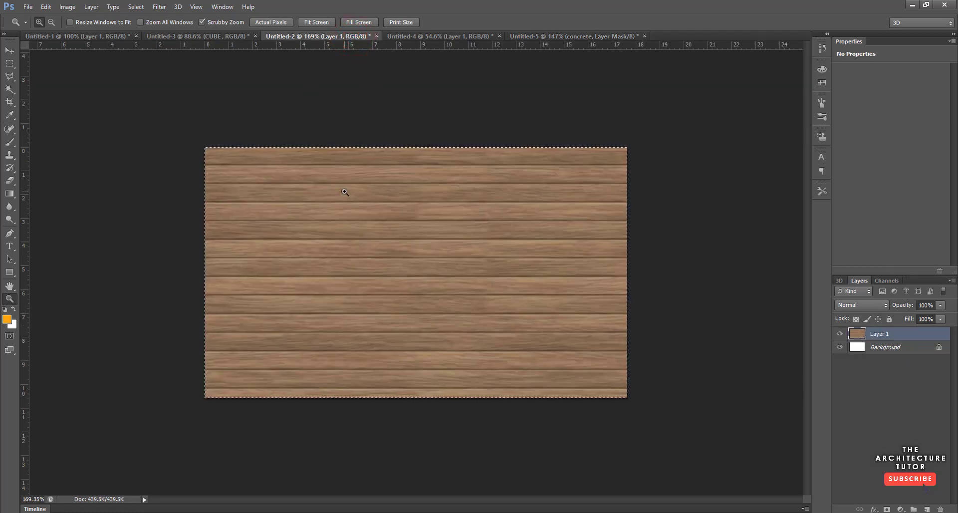
click(529, 36)
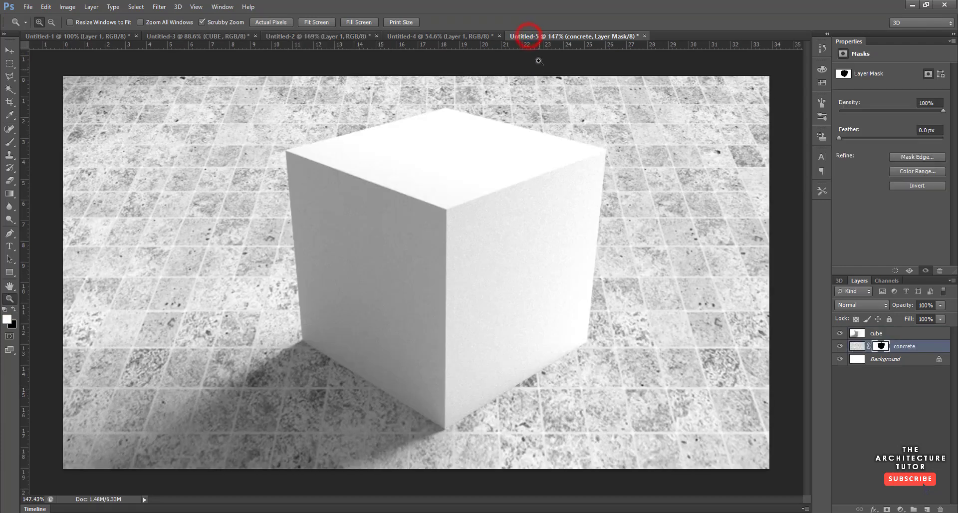
key(ctrl+v)
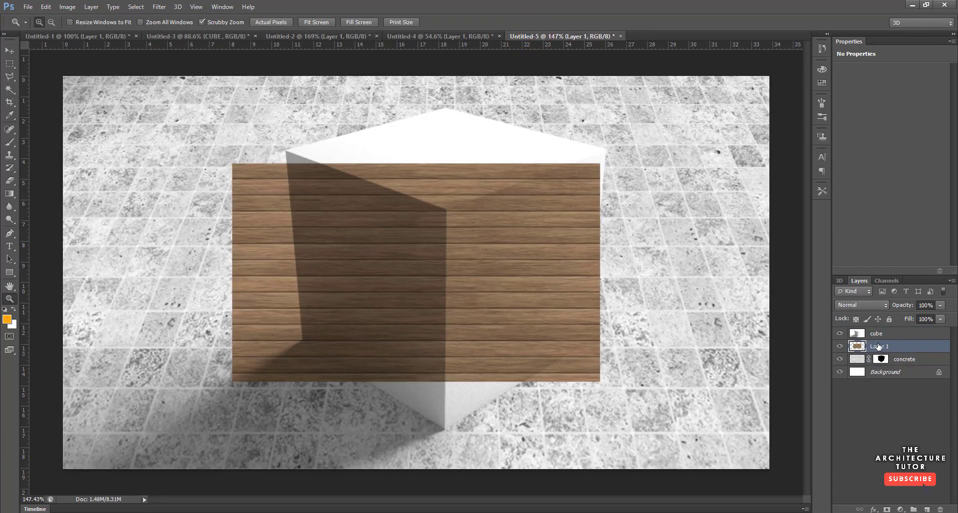
click(875, 348)
drag(502, 279, 450, 282)
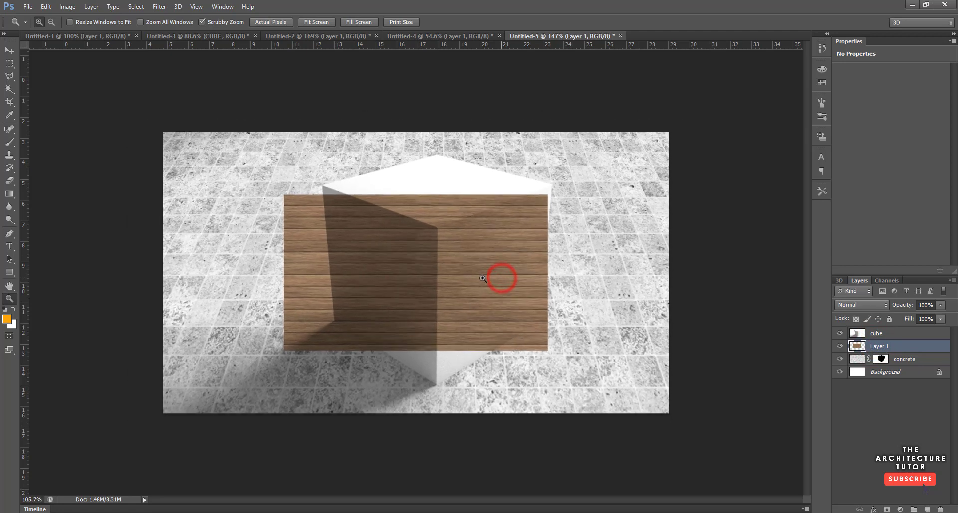
key(ctrl+t)
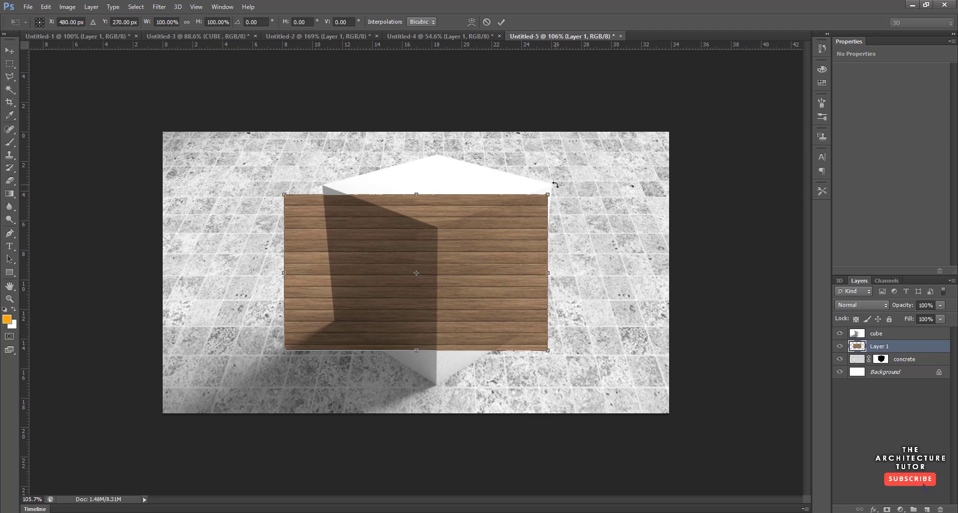
drag(555, 185, 492, 387)
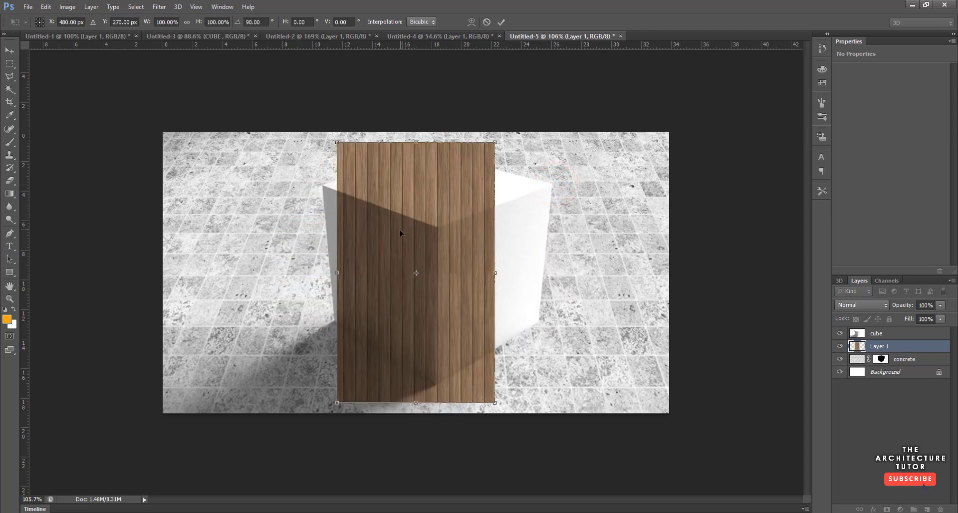
drag(409, 230, 391, 247)
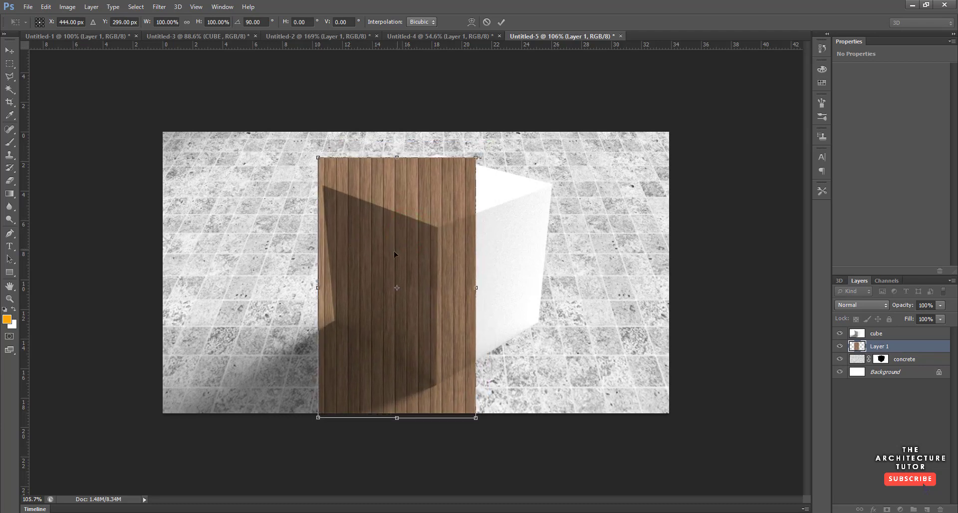
key(ctrl+plus)
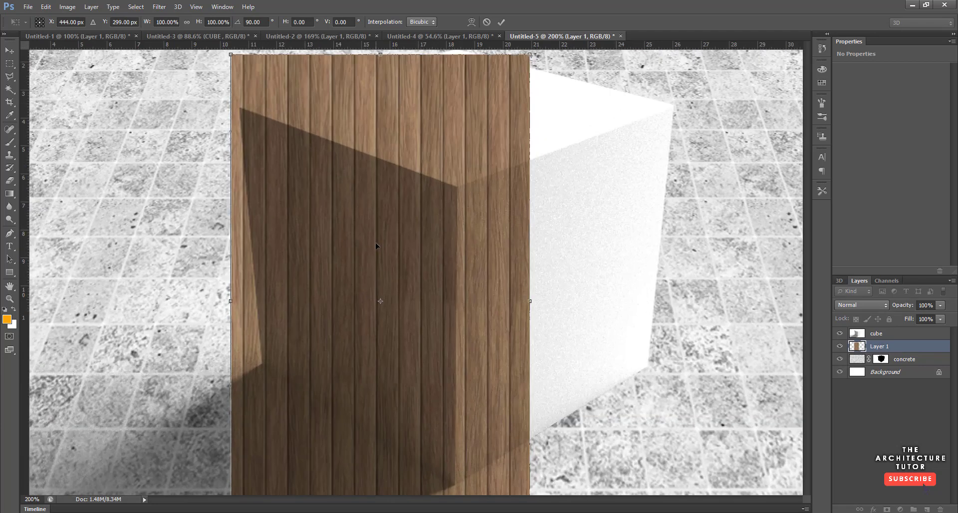
key(ctrl+minus)
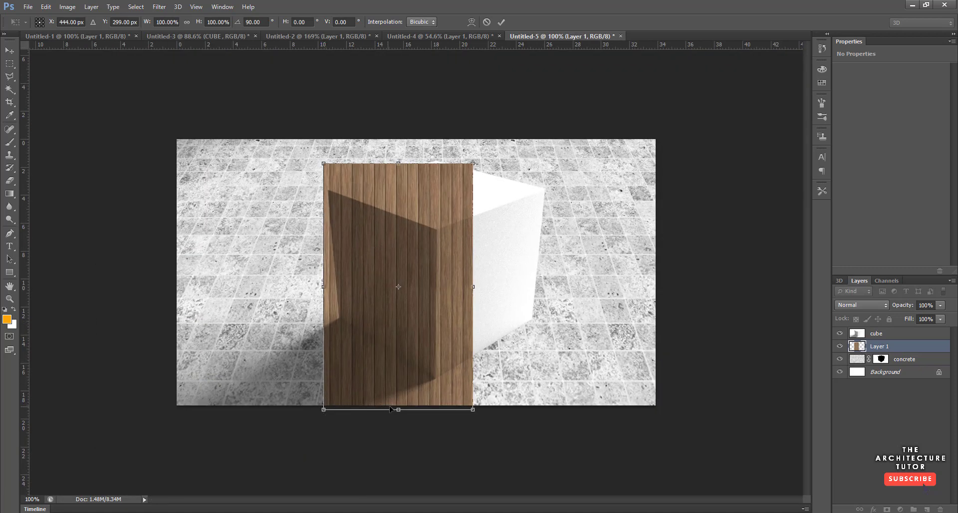
drag(400, 412, 398, 391)
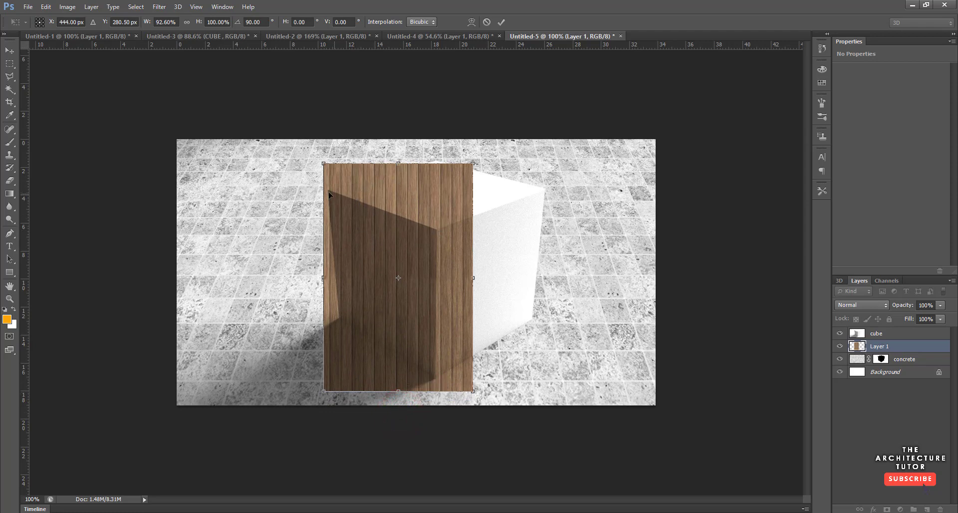
drag(474, 278, 430, 278)
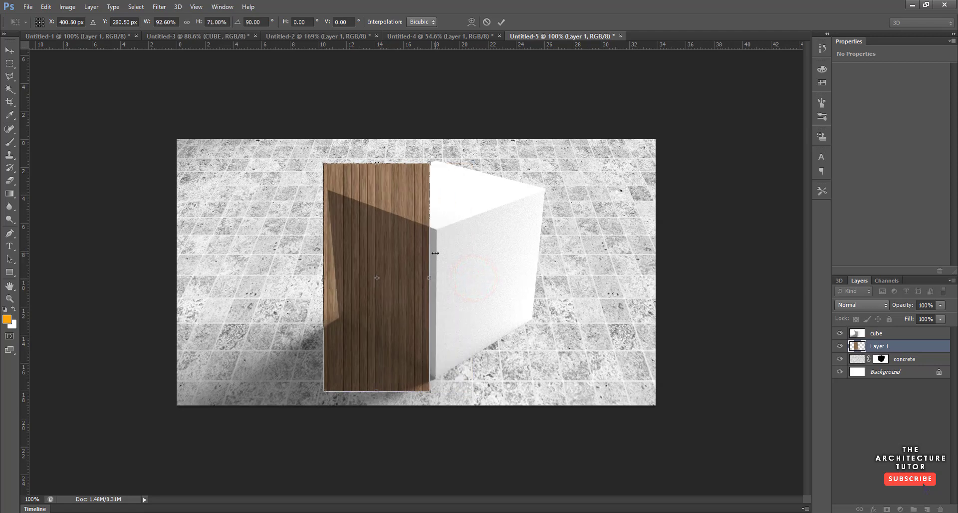
drag(429, 278, 466, 278)
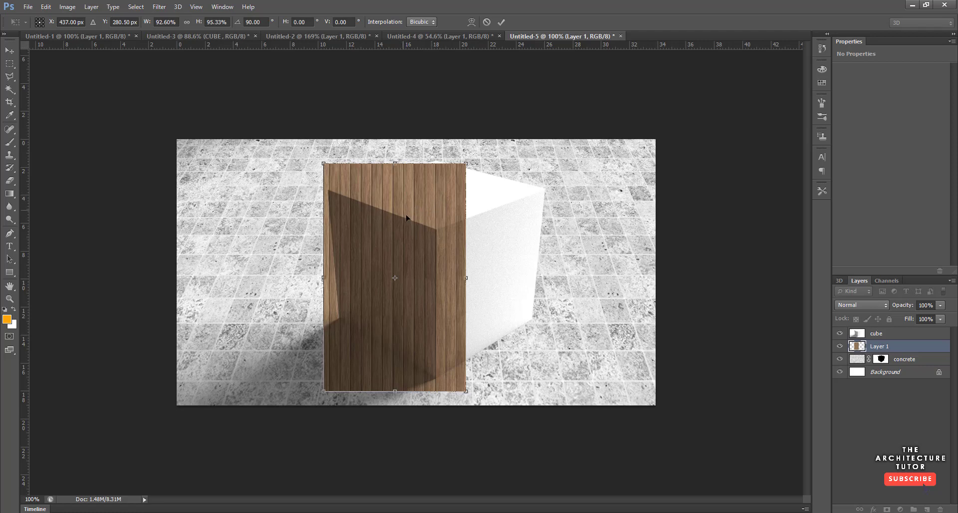
key(Return)
key(z)
Step: Rotate the wood layer -90°, move it over the cube's shaded left face and scale it to about 83% by 82%
key(ctrl+t)
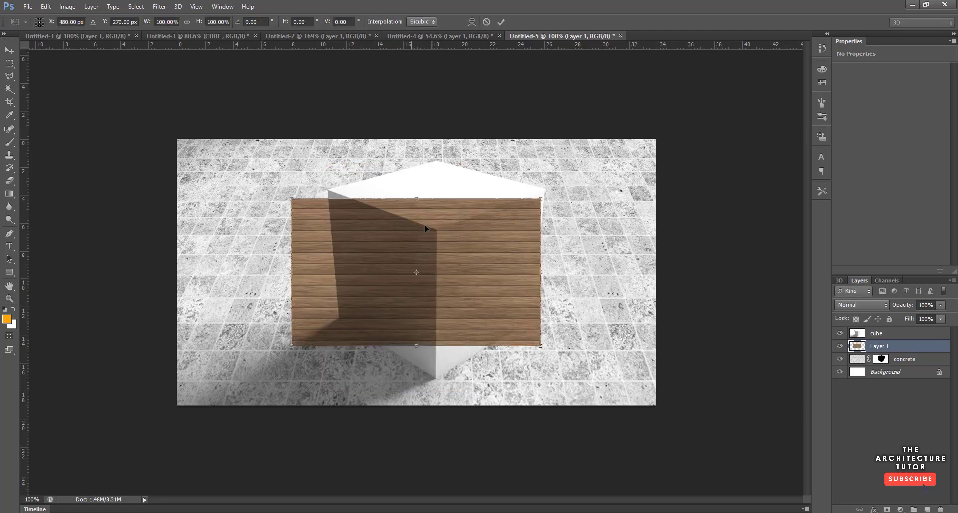
drag(547, 185, 344, 147)
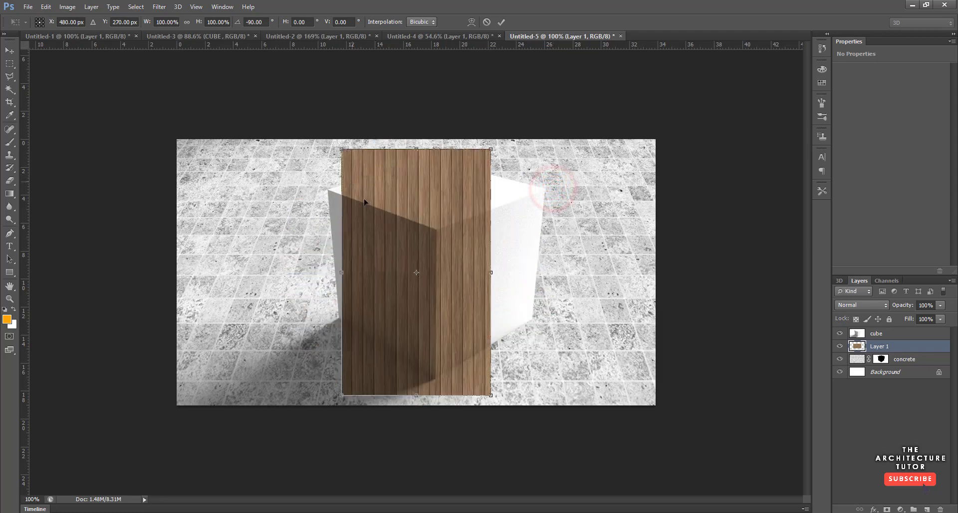
drag(399, 211, 382, 250)
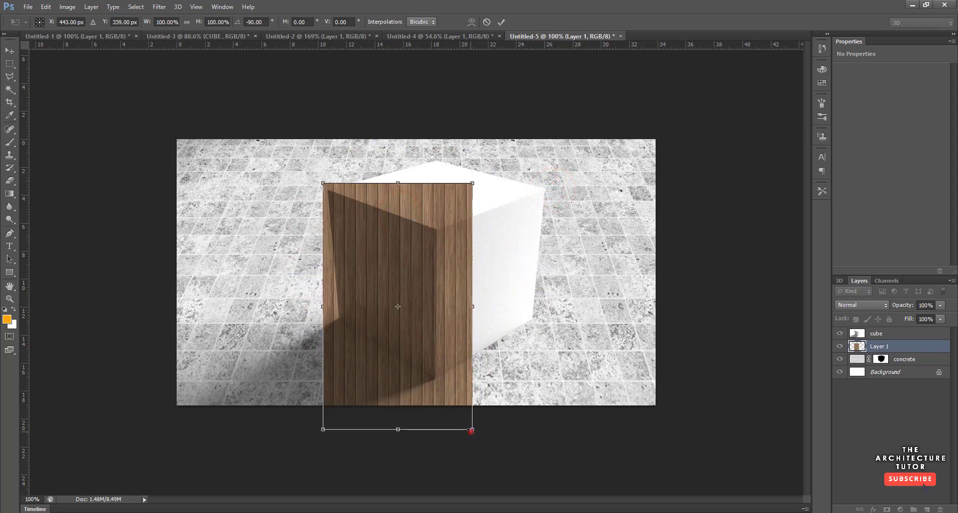
drag(471, 431, 445, 388)
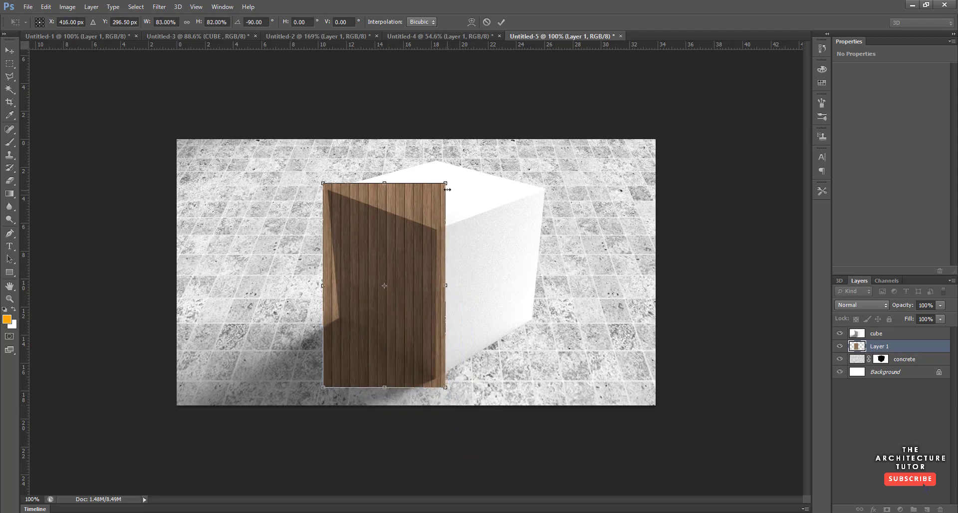
Step: Distort the wood layer's four corners to match the perspective of the cube's shaded left face
drag(446, 183, 443, 229)
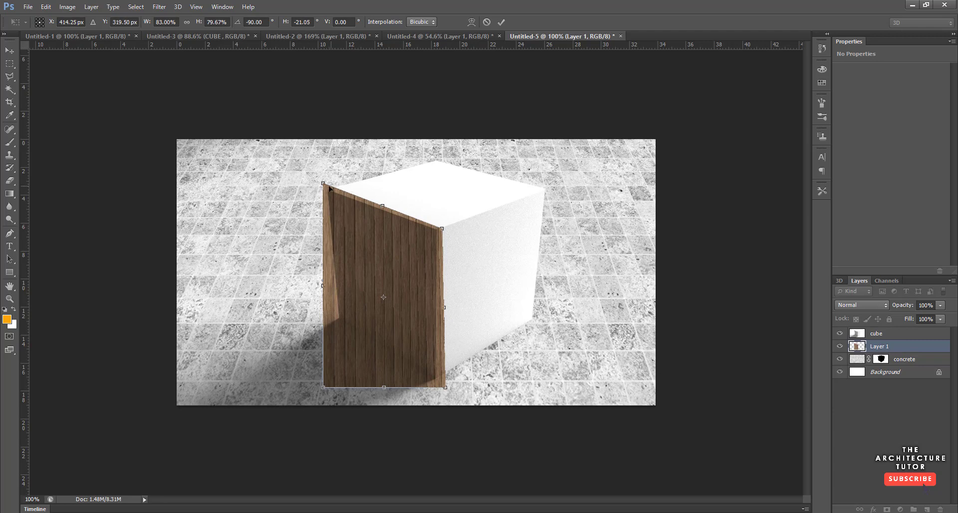
drag(324, 184, 325, 188)
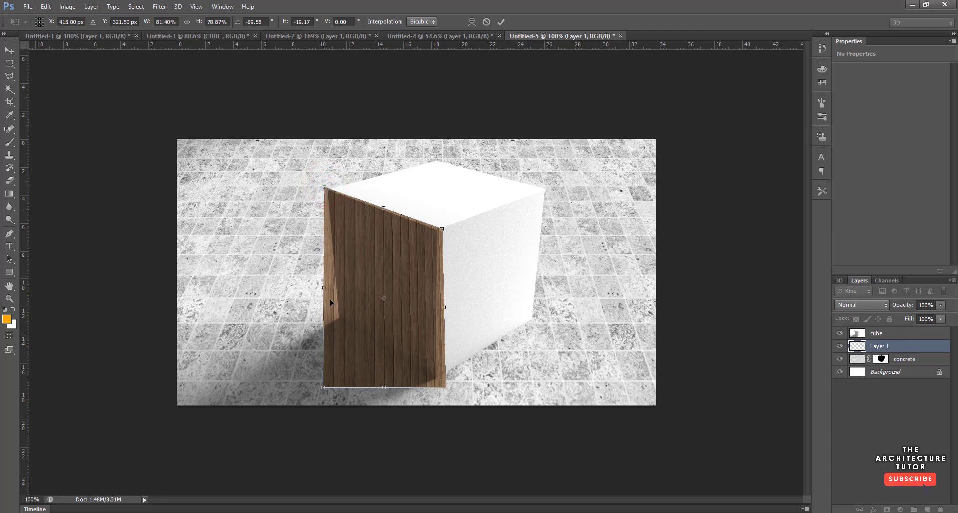
drag(329, 383, 340, 327)
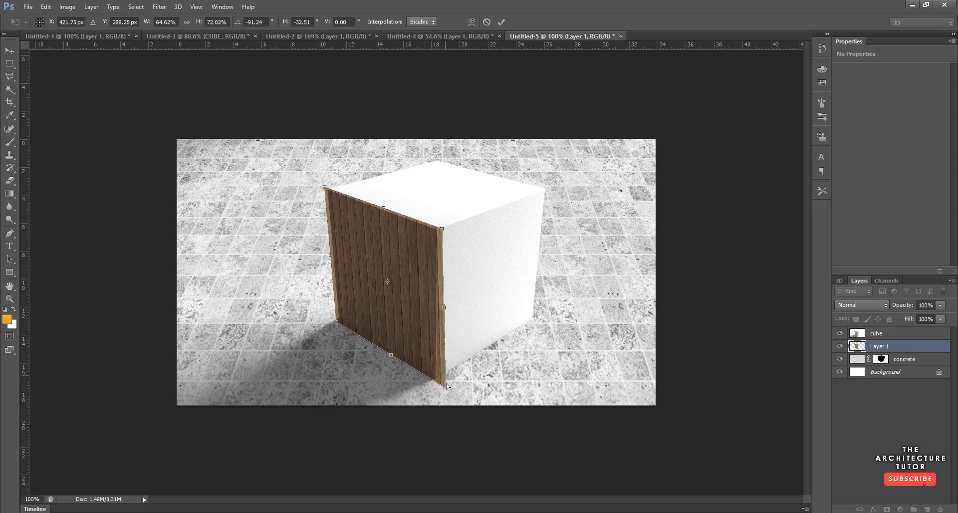
drag(448, 386, 444, 392)
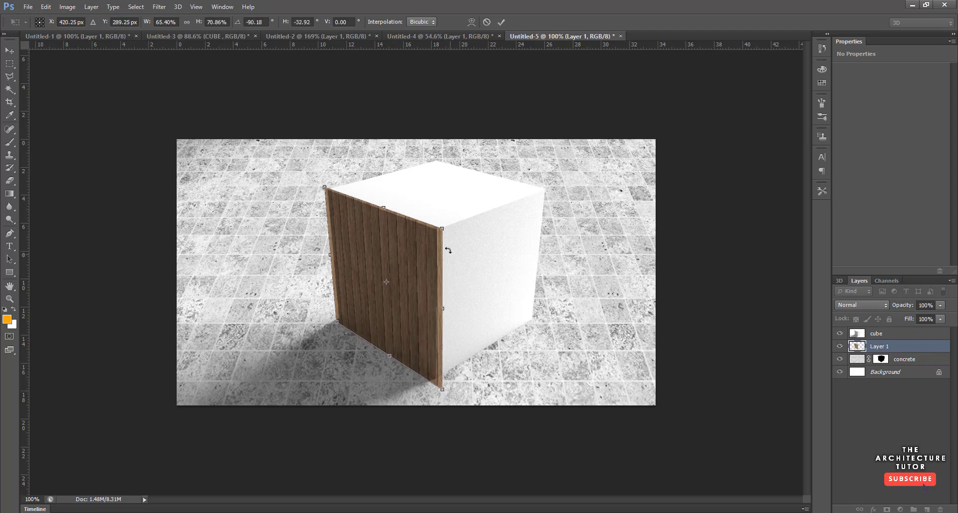
Step: Extend the wood's upper corners and outer lower corner slightly beyond the left face's edges, and apply the transform
drag(442, 228, 444, 227)
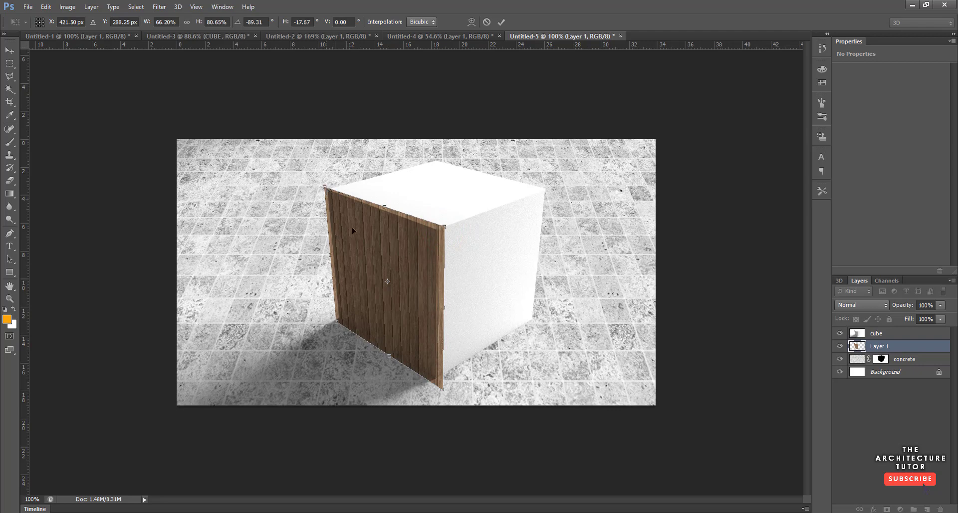
drag(325, 188, 318, 184)
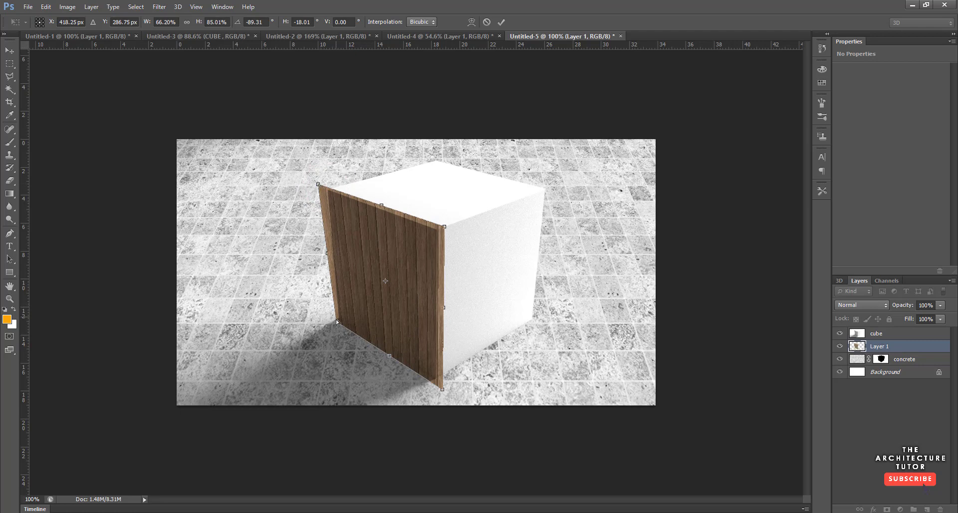
drag(336, 322, 333, 326)
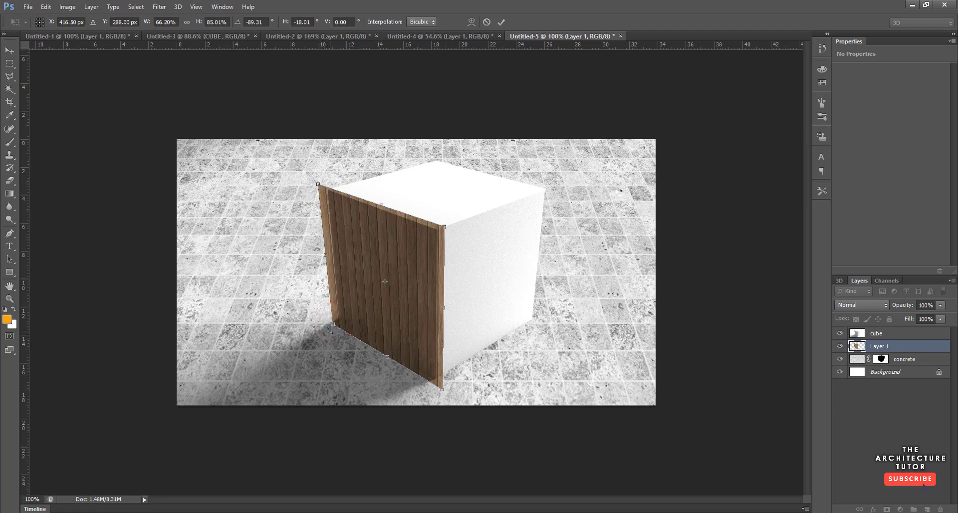
drag(318, 183, 318, 183)
drag(334, 326, 332, 328)
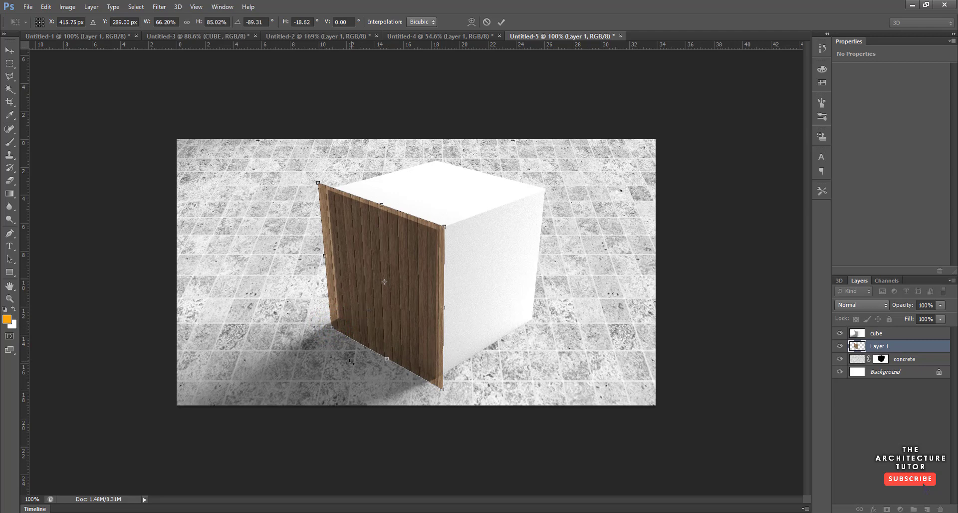
key(Return)
key(z)
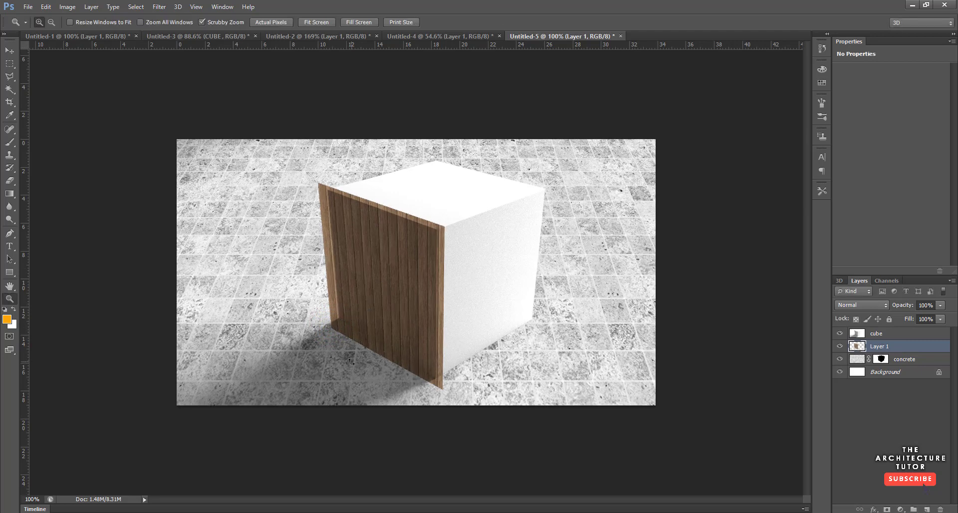
Step: Hide the wood layer and outline the cube's shaded left face with a four-corner Polygonal Lasso selection
click(840, 346)
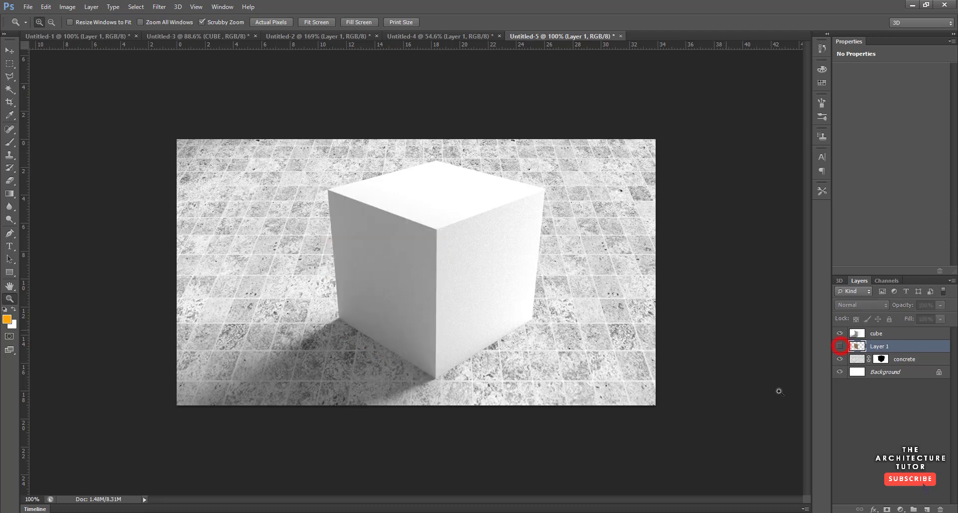
drag(402, 278, 427, 274)
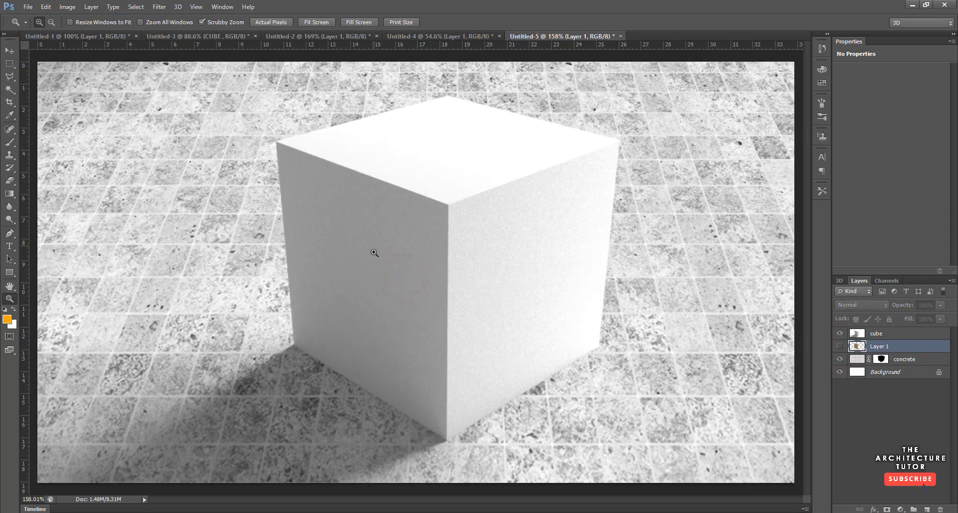
click(10, 76)
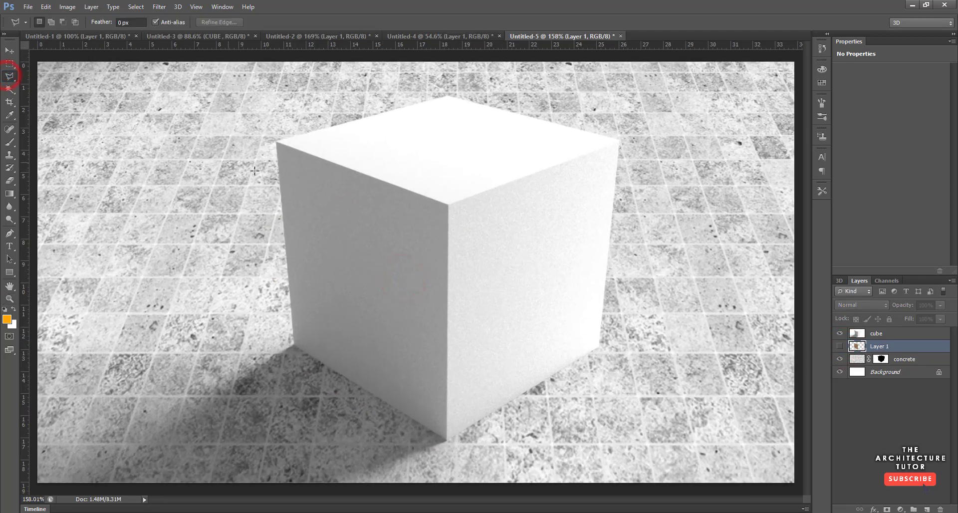
click(275, 141)
click(448, 205)
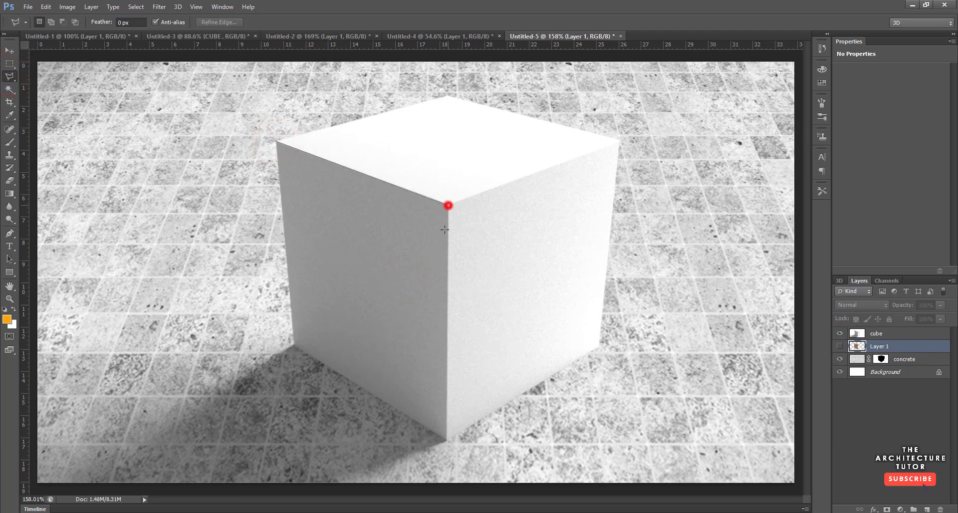
click(447, 440)
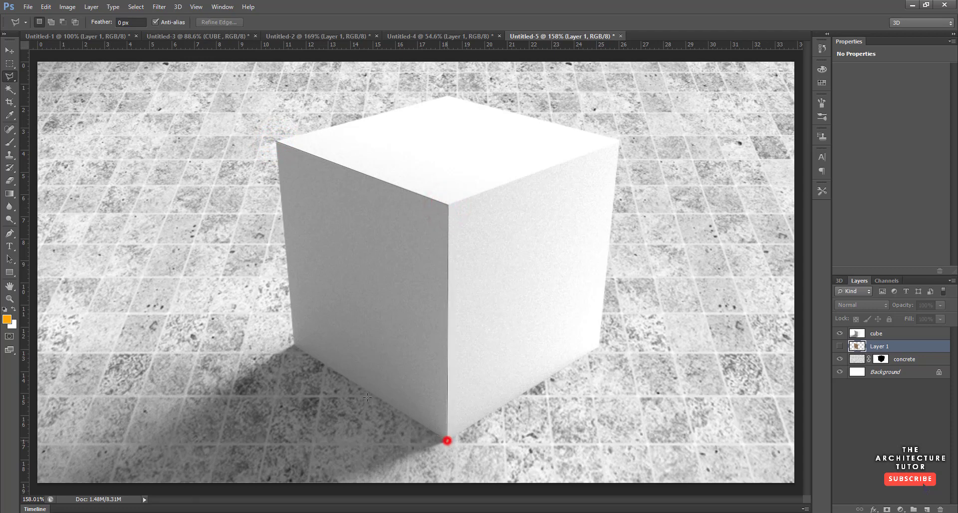
click(294, 346)
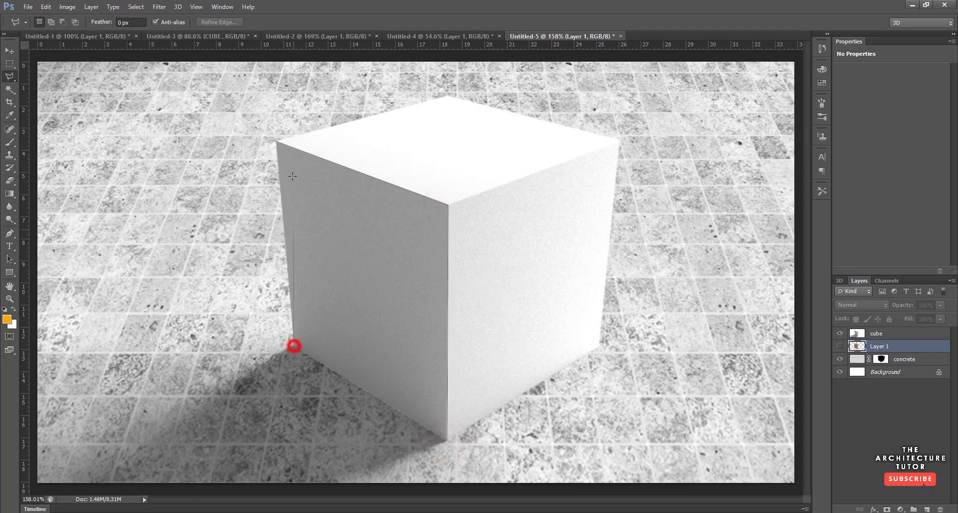
click(276, 143)
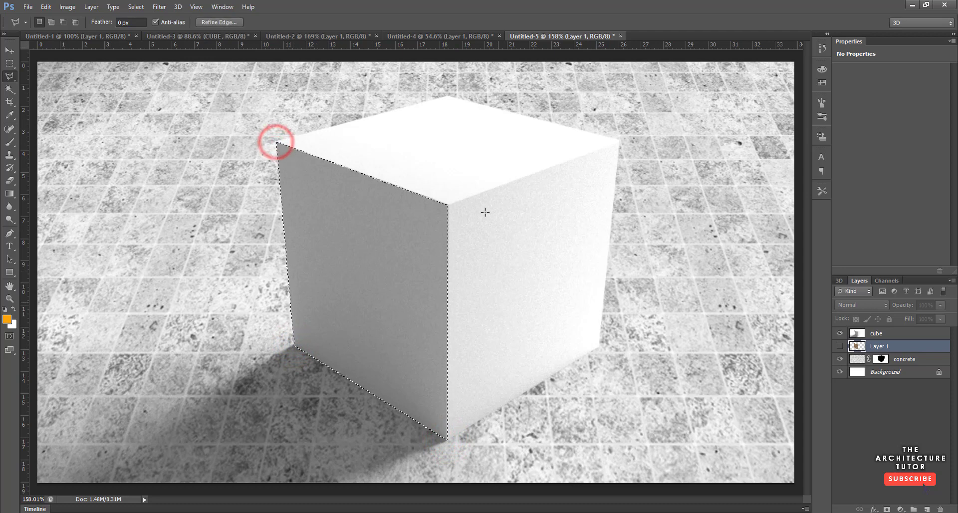
Step: Show the wood layer again and add a layer mask that limits it to the selected left face
click(840, 346)
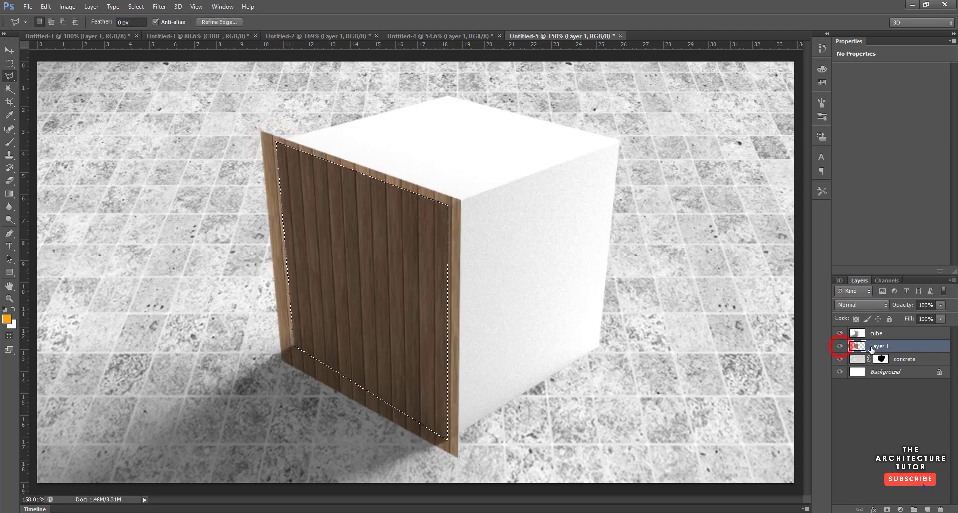
click(887, 510)
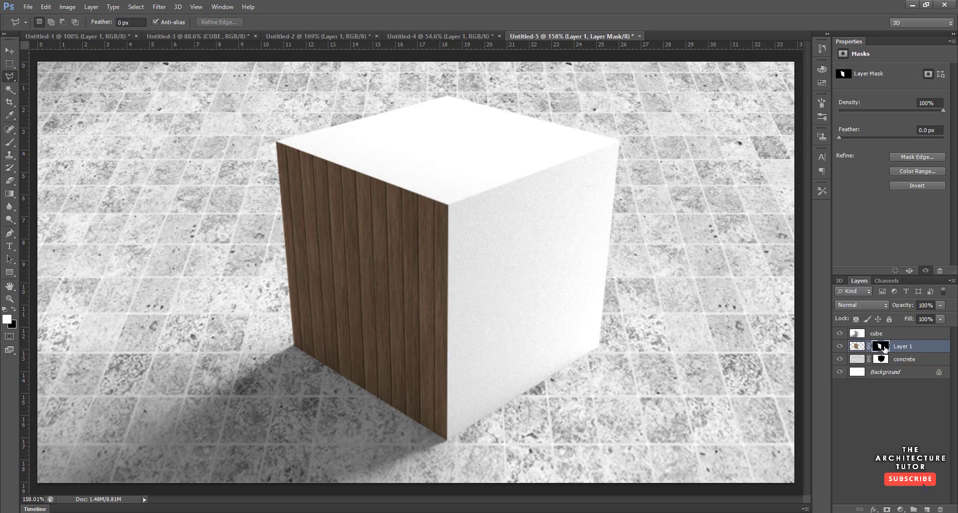
drag(885, 349, 880, 349)
Step: Duplicate the masked wood layer and move the copy over the cube's right face
click(857, 346)
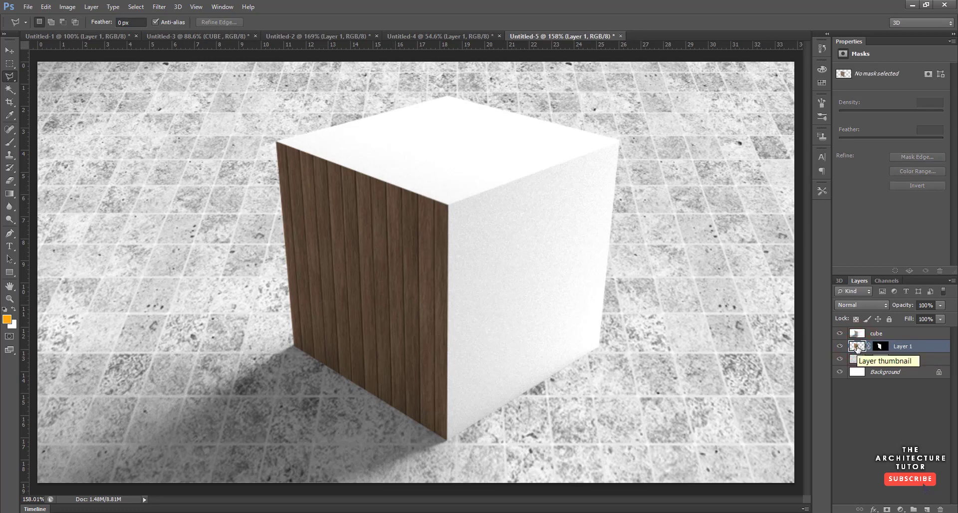
key(ctrl+j)
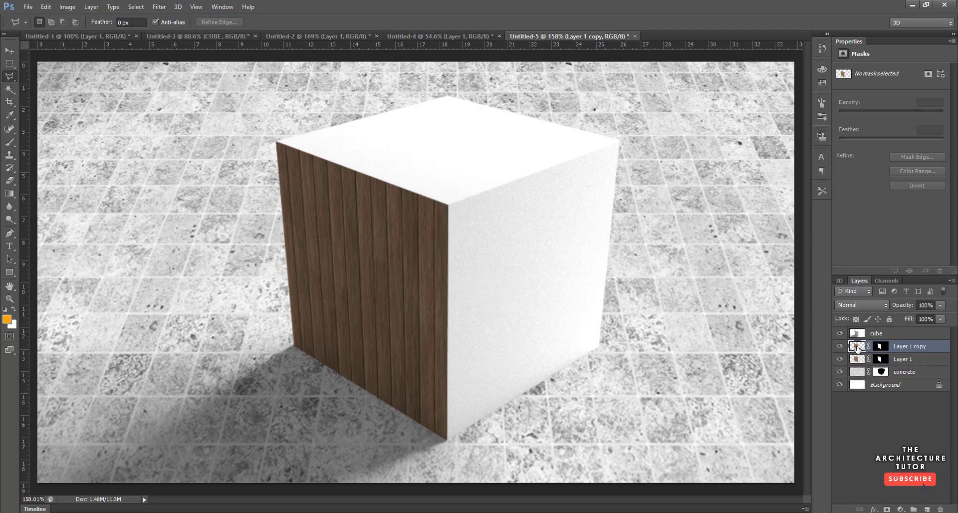
click(924, 349)
key(v)
mouse_move(359, 244)
mouse_down()
mouse_move(446, 253)
mouse_move(504, 218)
mouse_up()
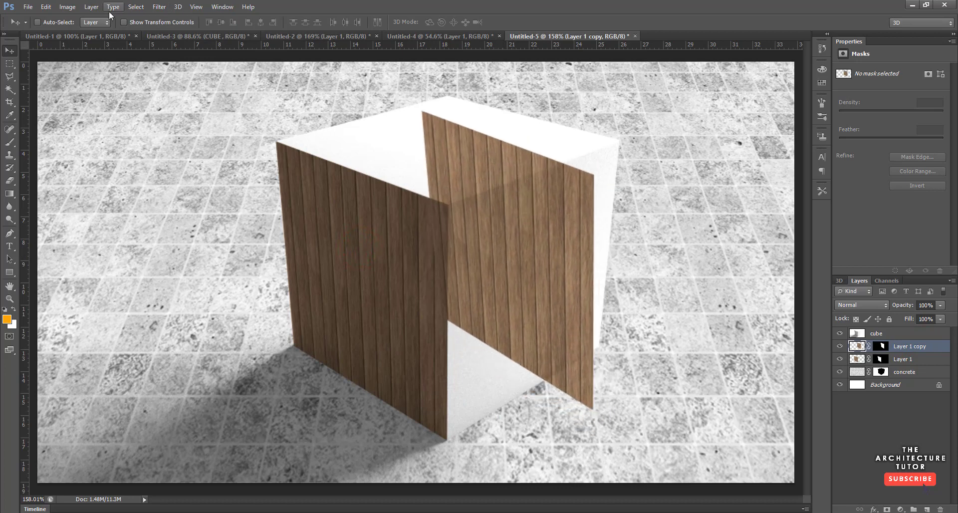
Step: Flip the wood copy horizontally and align it with the cube's right face along the front vertical edge
click(49, 6)
mouse_move(107, 250)
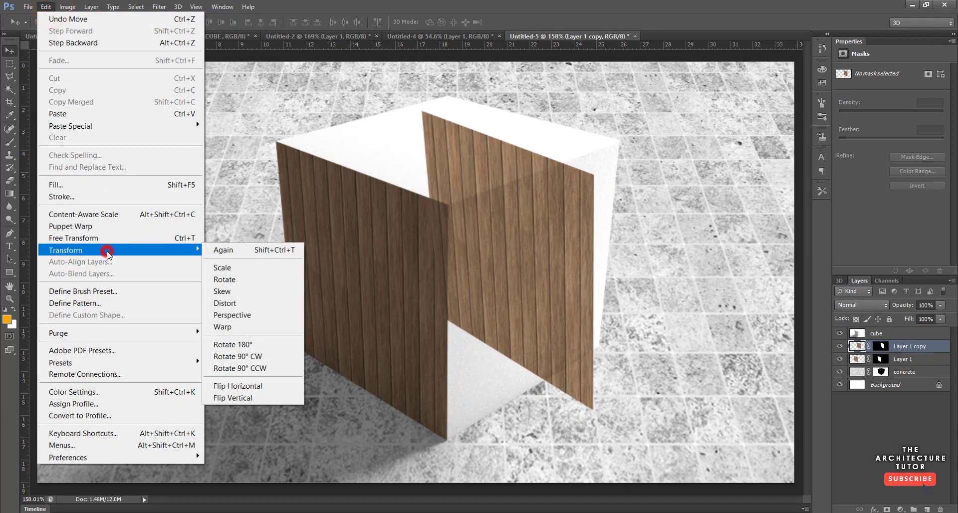
click(240, 386)
drag(454, 256, 489, 288)
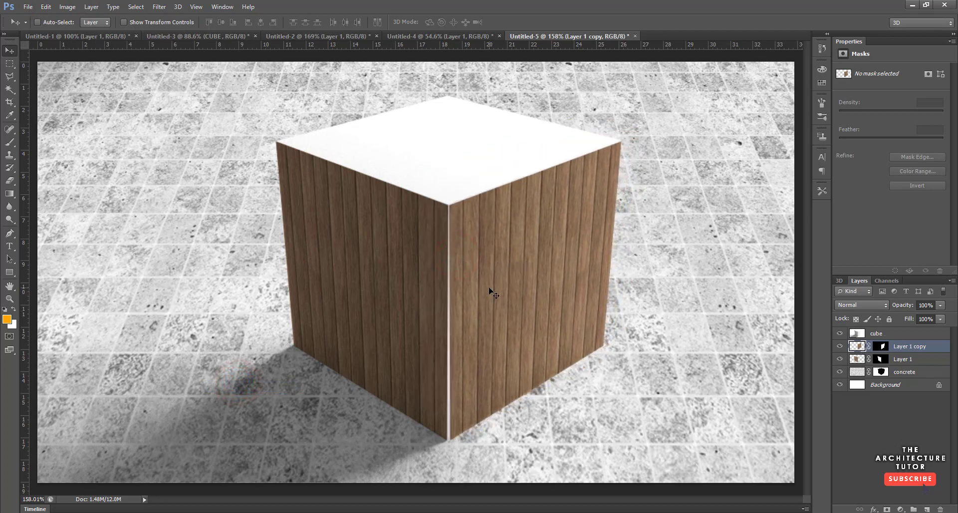
key(Left)
key(Left)
key(Left)
key(Right)
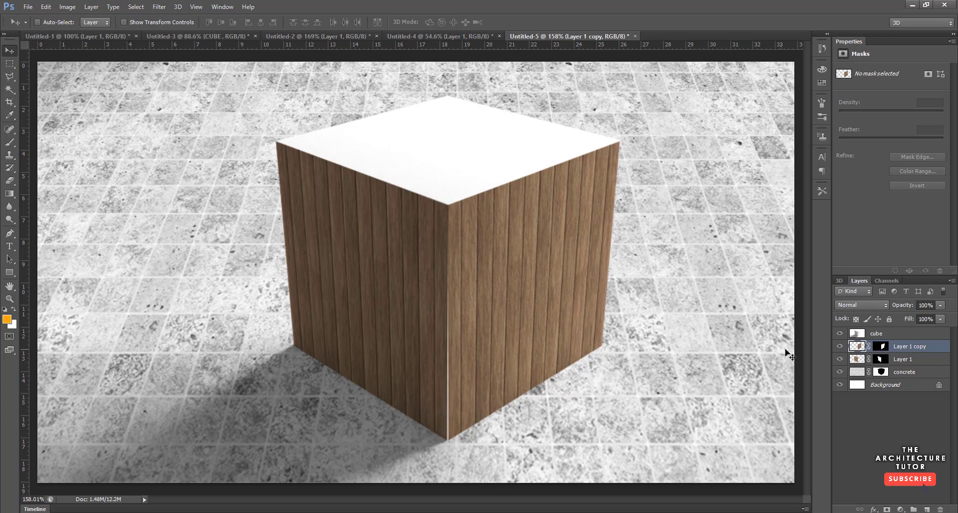
Step: Distort the right-face wood copy, pulling its lower inner corner outward to close the gap along the front edge
click(857, 346)
key(ctrl+t)
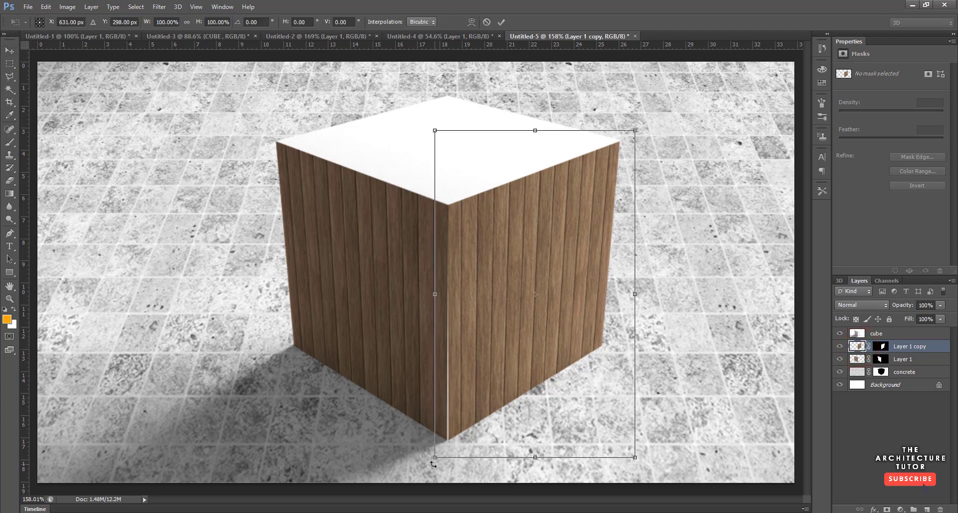
drag(435, 457, 432, 459)
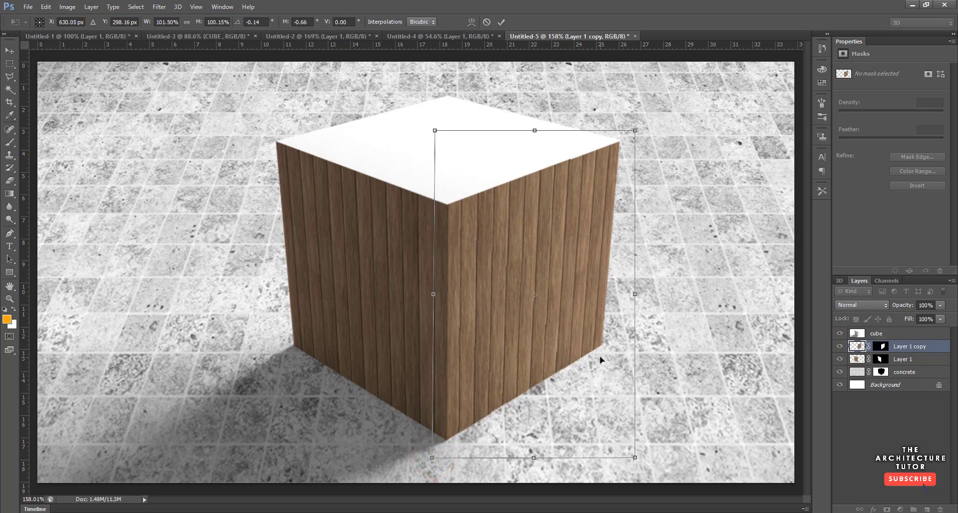
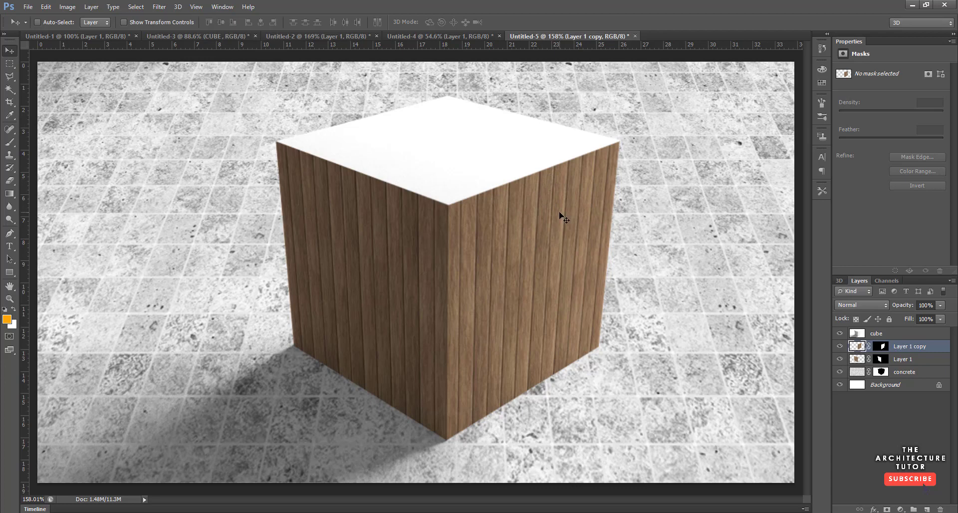
click(52, 6)
click(105, 248)
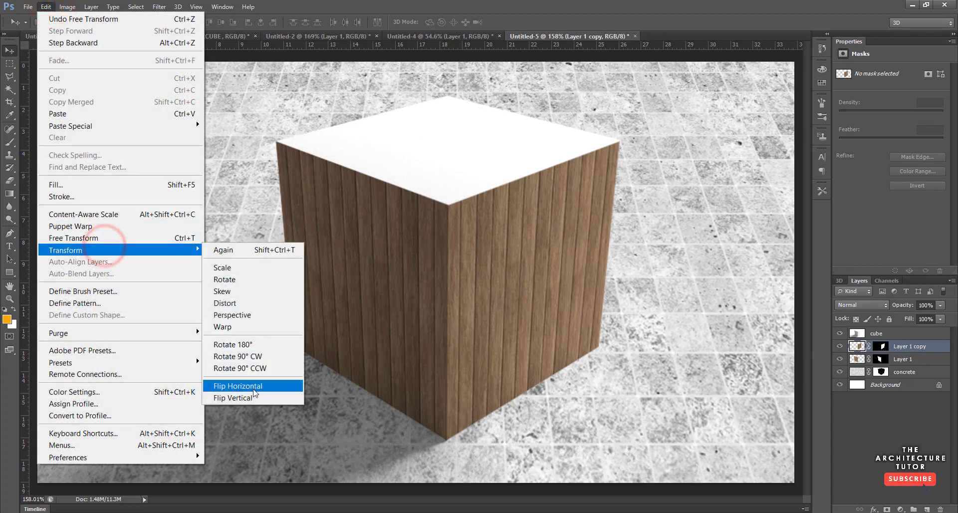
click(268, 397)
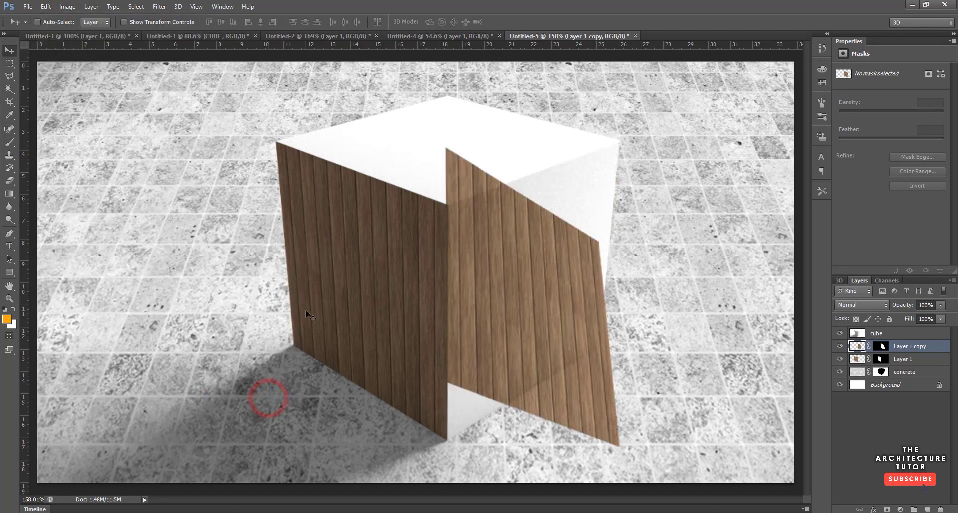
key(ctrl+z)
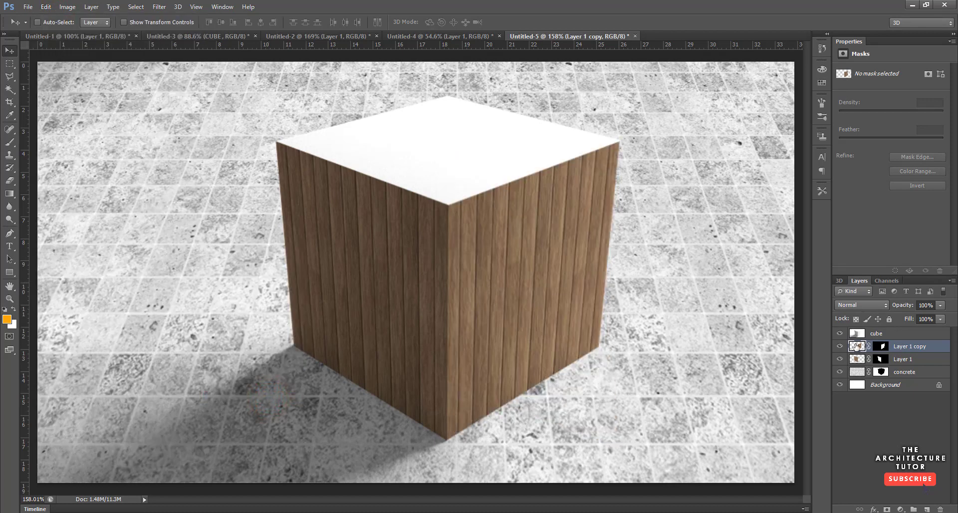
Step: Duplicate the right-face wood layer, flip the new copy vertically and move it up towards the cube's top face
key(ctrl+j)
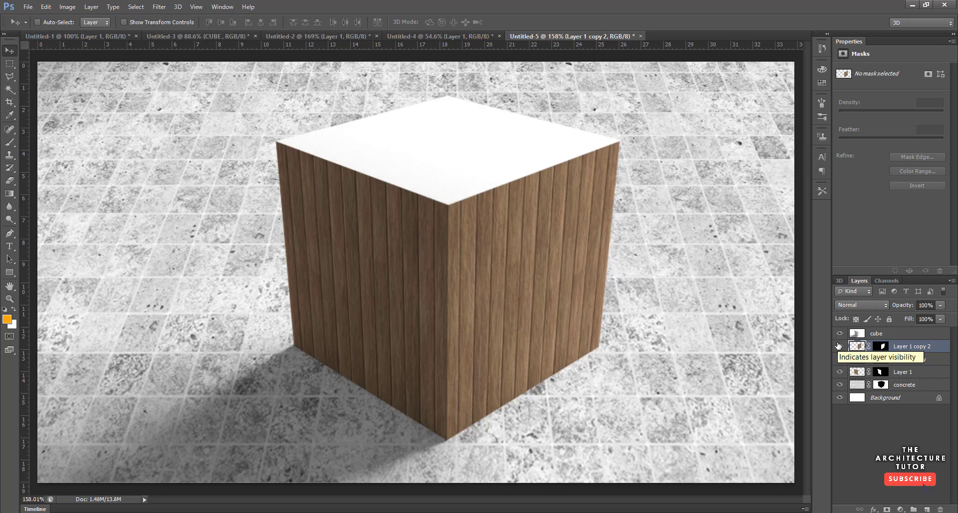
click(44, 7)
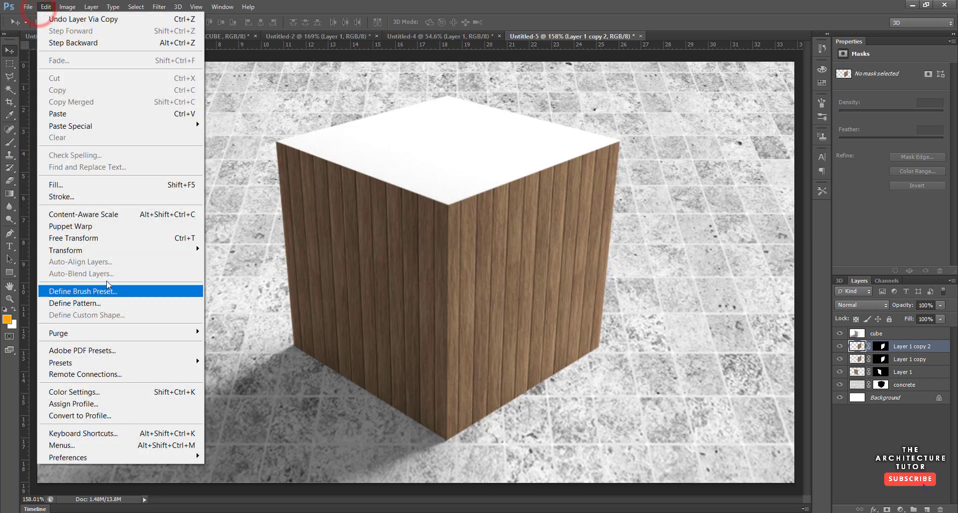
mouse_move(107, 250)
click(242, 399)
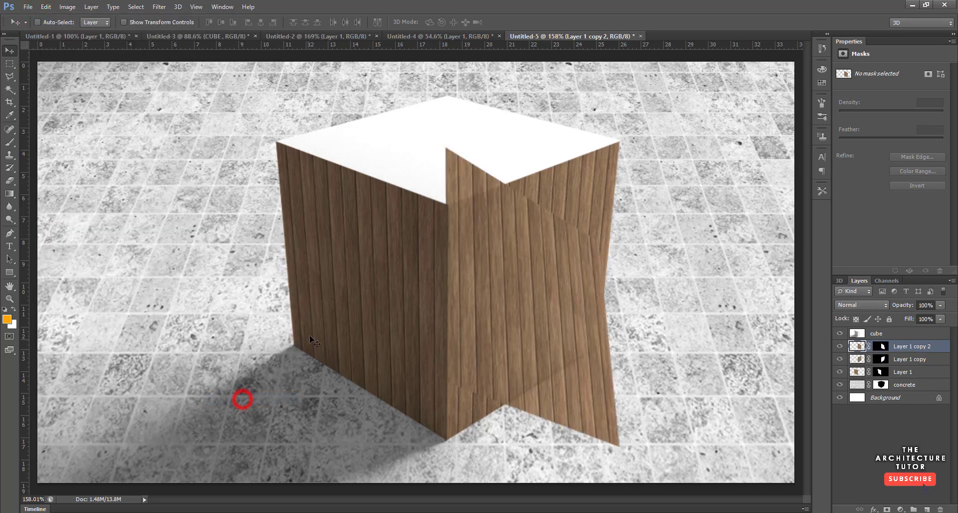
drag(541, 328, 496, 128)
Step: Rotate the new wood copy to about -48° and move it over the cube's top face
key(z)
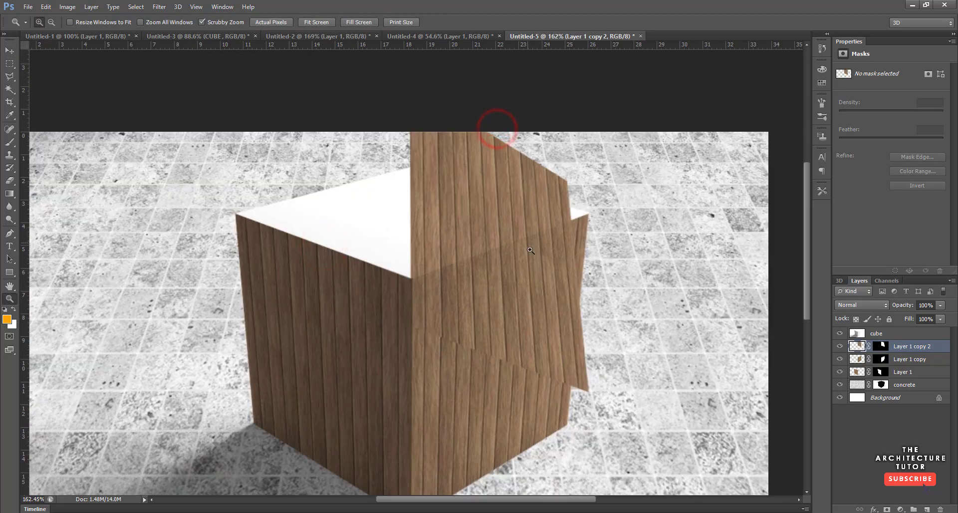
key(ctrl+t)
drag(629, 411, 684, 256)
drag(532, 272, 447, 211)
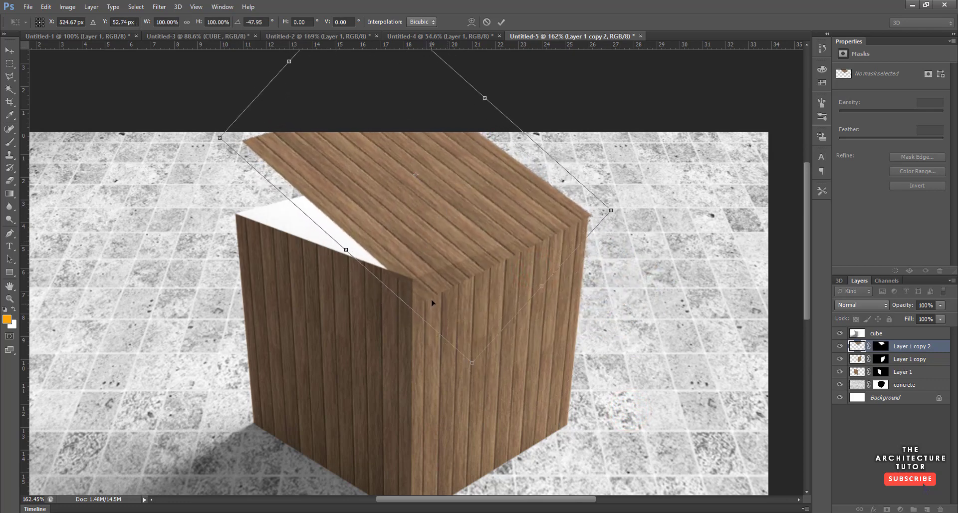
Step: Distort the far, left and near corners of the wood copy to match the perspective of the cube's top face
scroll(261, 128, up, 3)
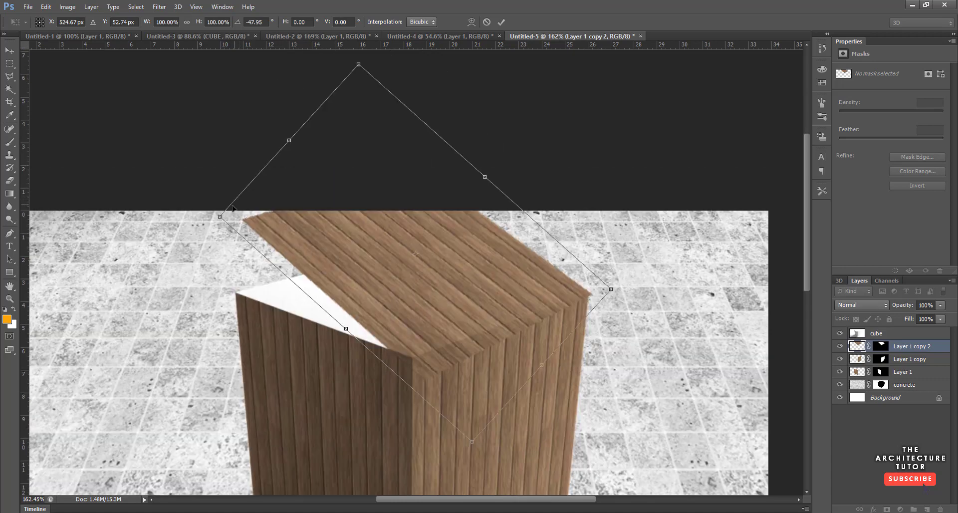
drag(220, 218, 210, 294)
drag(357, 70, 371, 211)
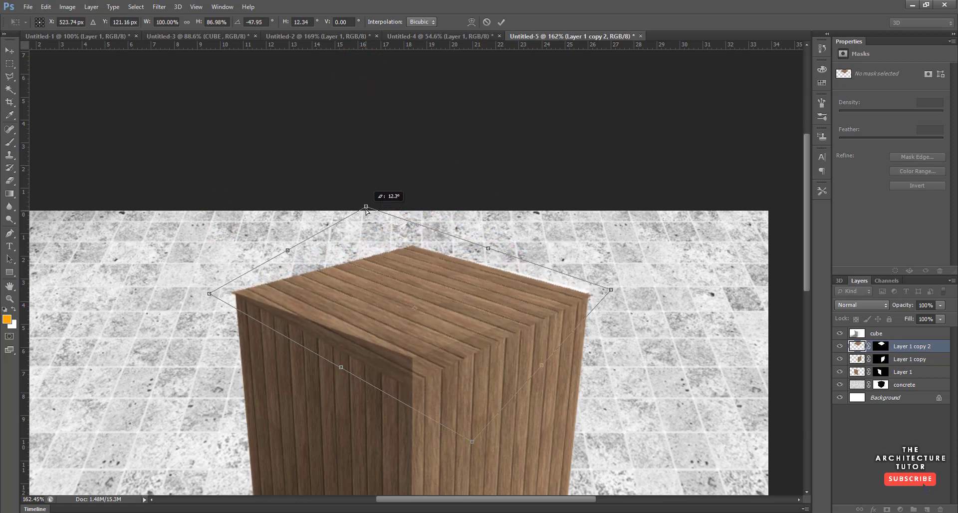
drag(474, 443, 460, 387)
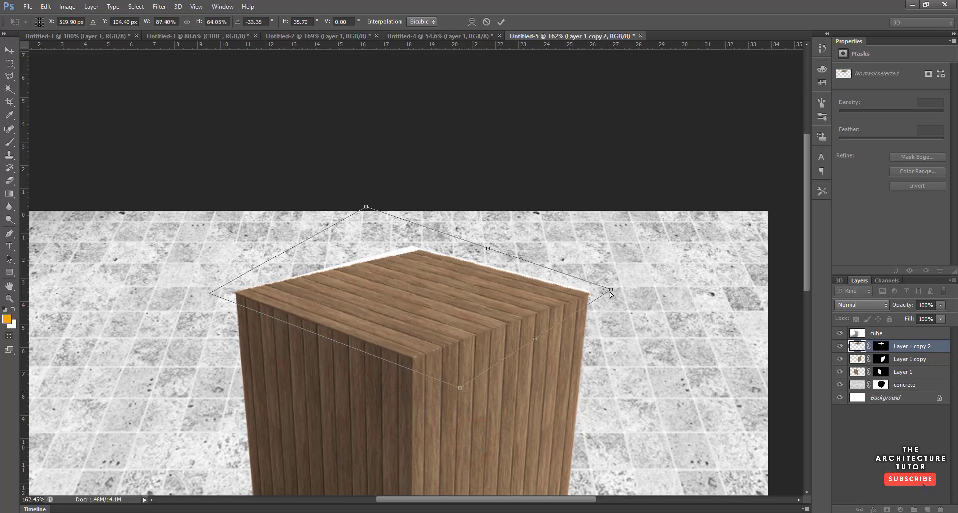
Step: Fine-tune the wood copy's four corners until it covers the top face edge to edge, and apply the transform
drag(611, 295, 607, 294)
drag(460, 389, 459, 389)
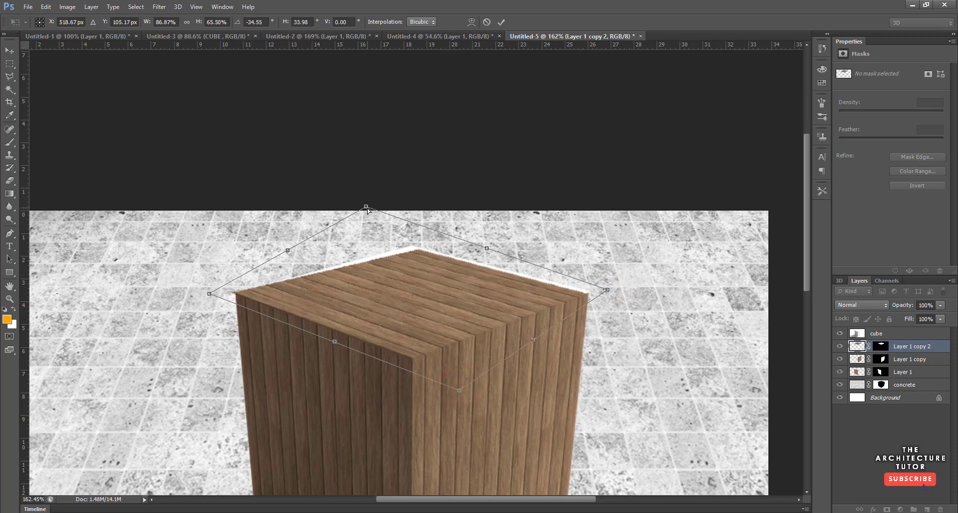
drag(367, 210, 355, 197)
drag(608, 289, 610, 289)
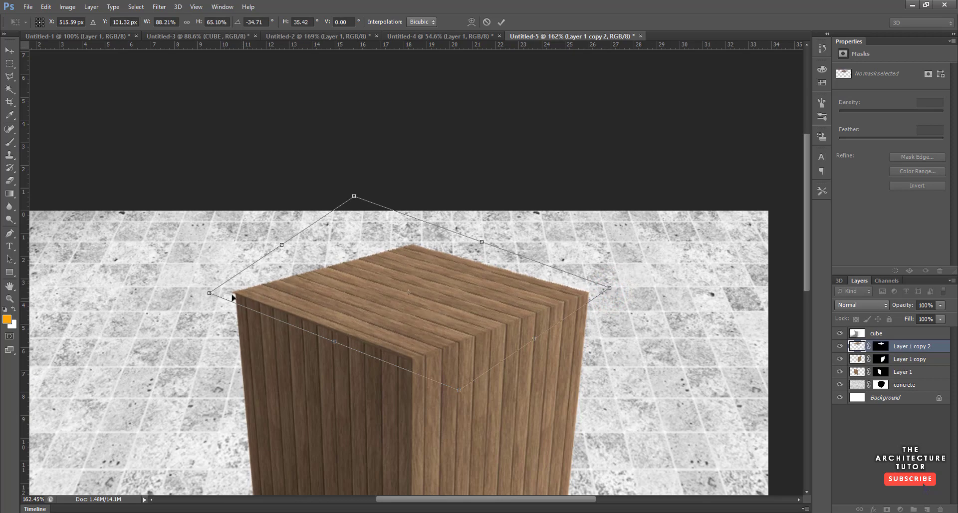
drag(209, 295, 212, 295)
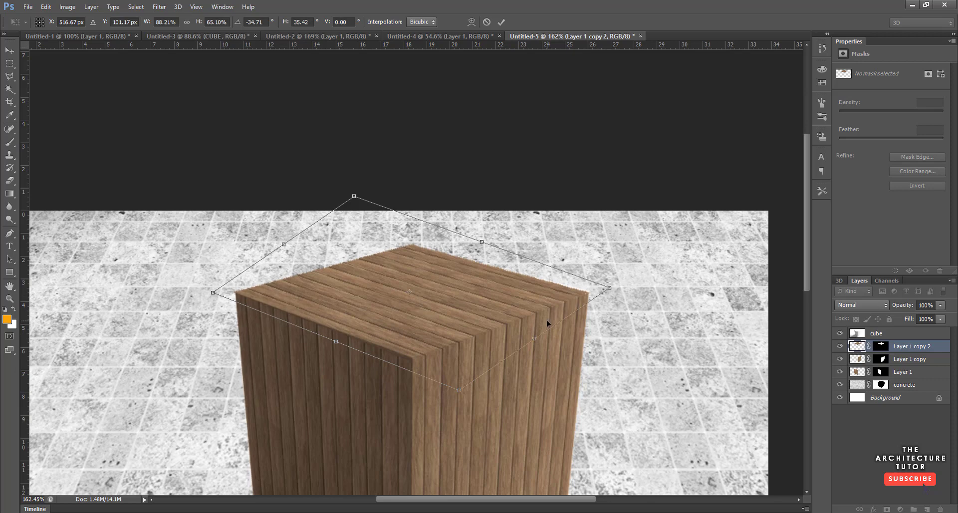
key(Return)
key(z)
key(v)
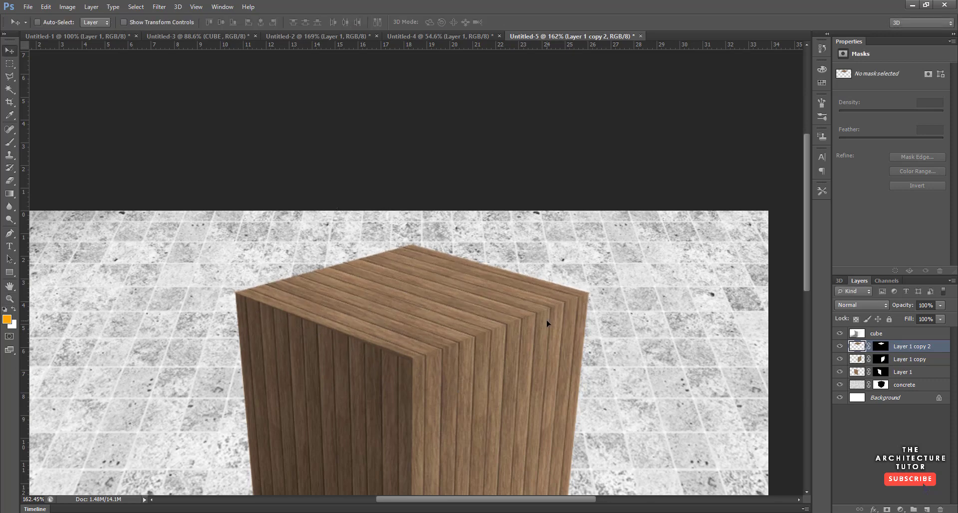
key(z)
mouse_move(515, 313)
mouse_down()
mouse_move(494, 314)
mouse_move(514, 313)
mouse_up()
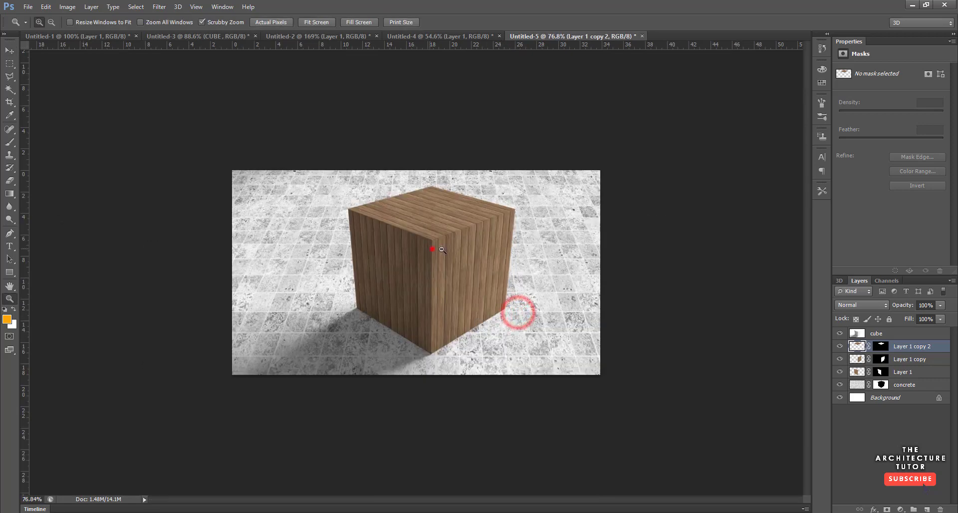
drag(432, 249, 455, 252)
click(470, 214)
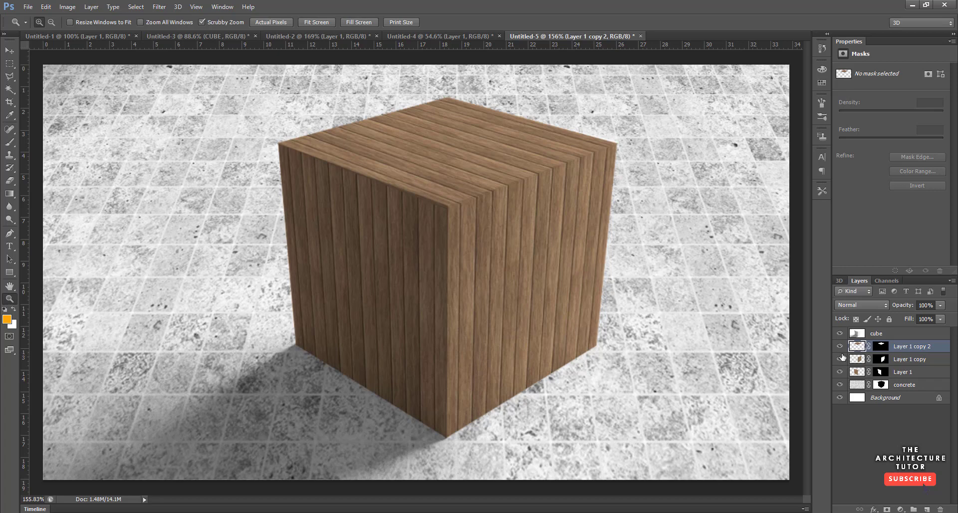
Step: Add a Brightness/Contrast adjustment layer above the cube layer with brightness -90, and invert its mask to black
click(868, 334)
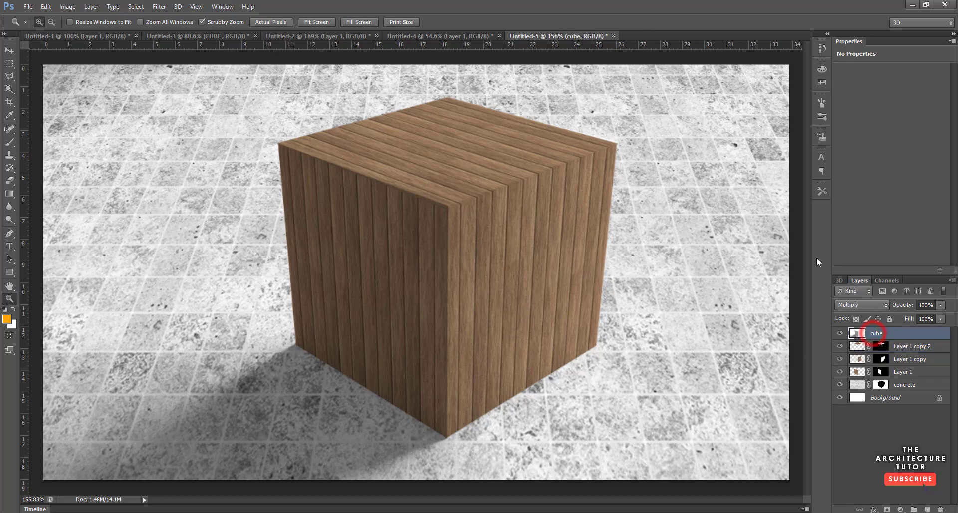
click(91, 7)
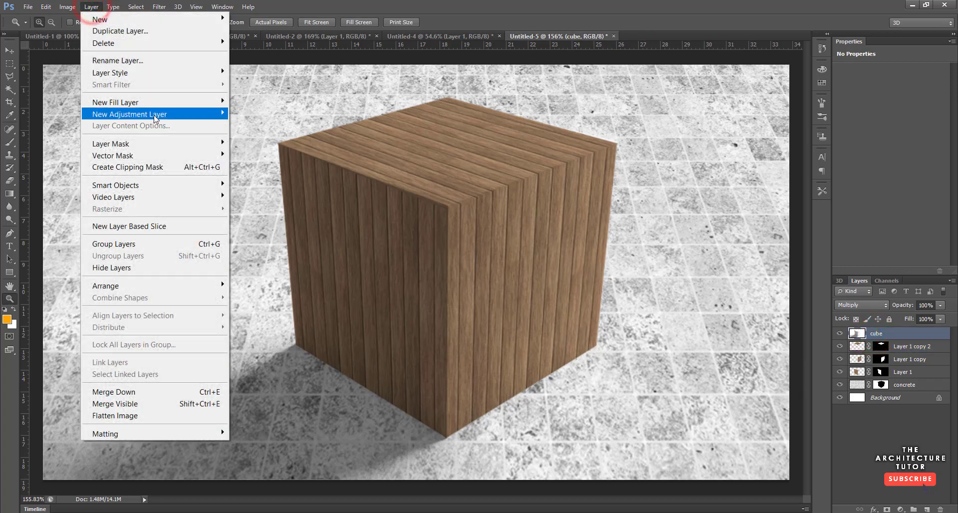
click(154, 112)
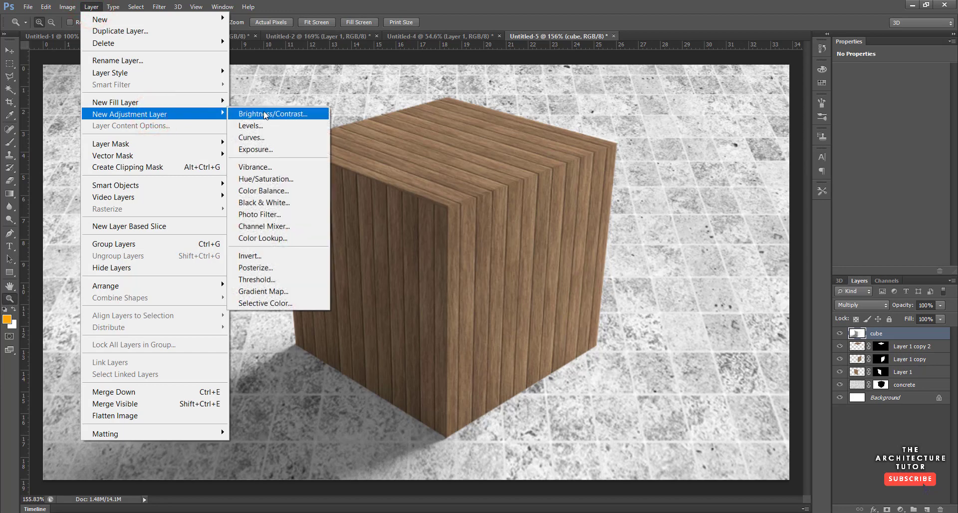
click(266, 113)
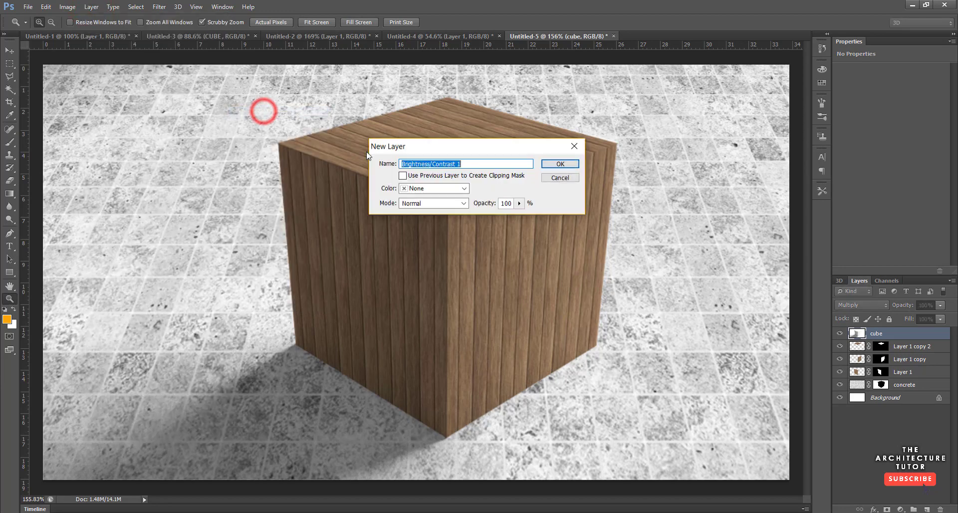
click(561, 164)
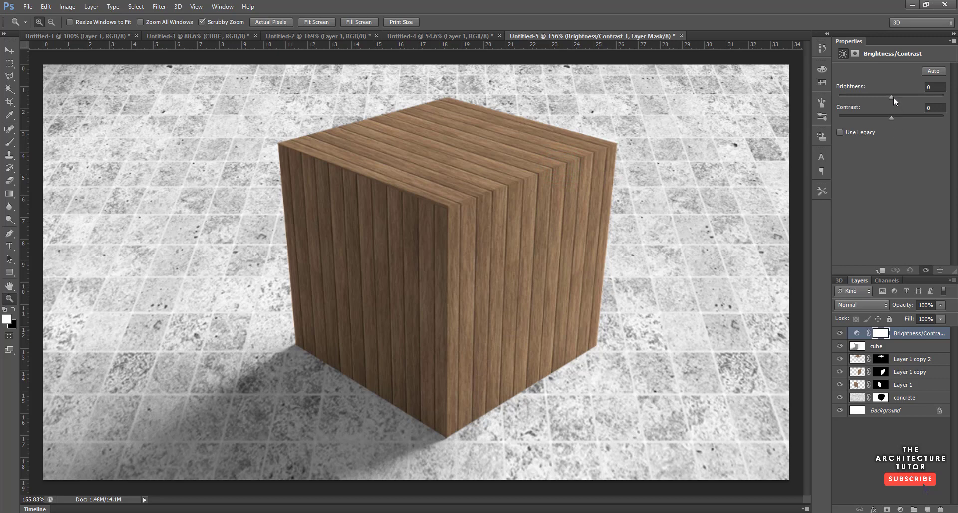
drag(893, 96, 866, 105)
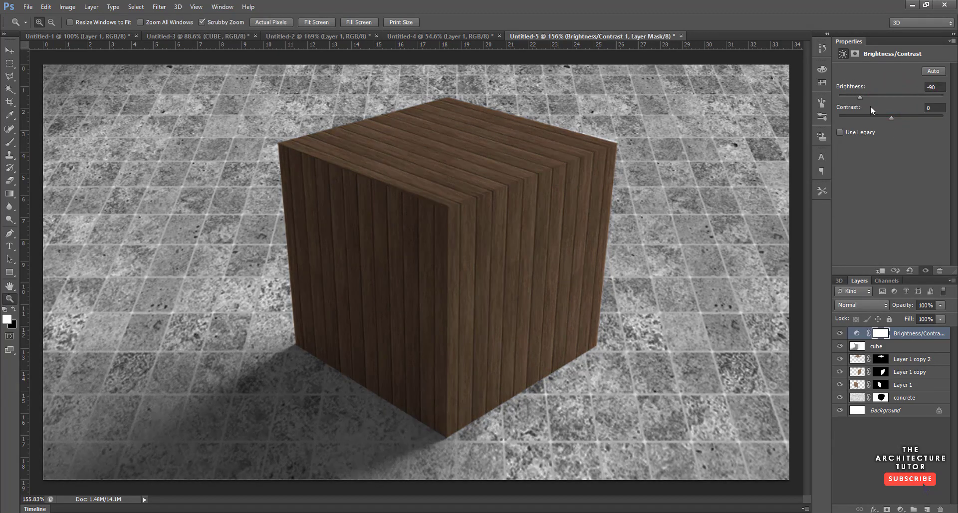
click(882, 334)
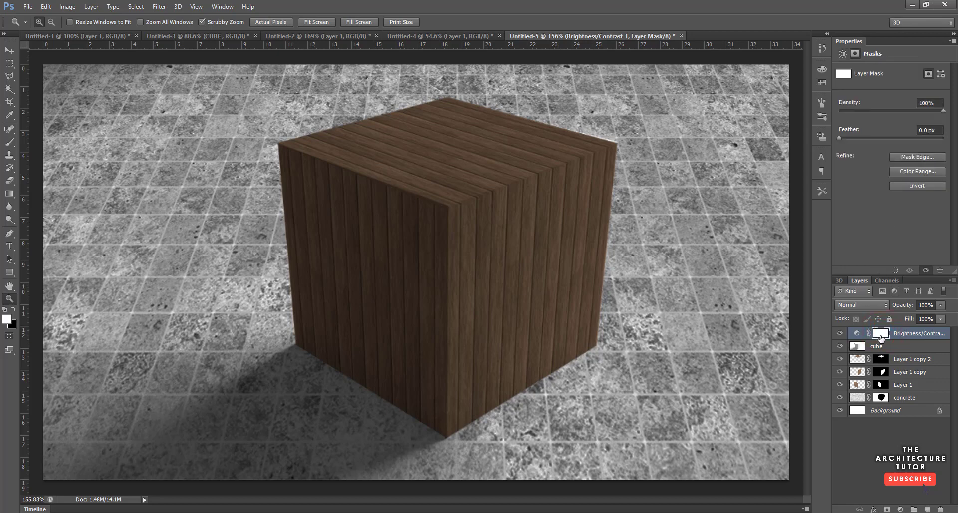
key(ctrl+i)
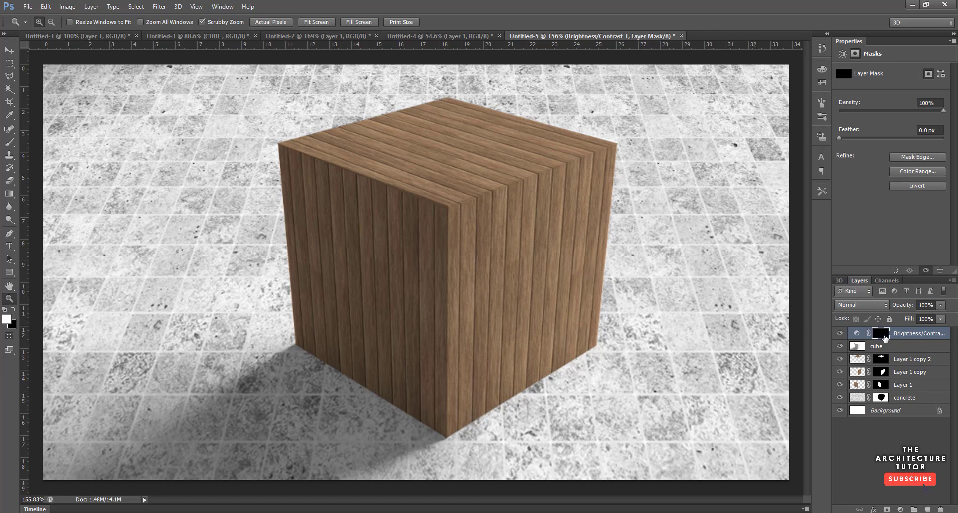
Step: Brush white at 33% opacity on the adjustment mask to darken the cube's lower edges, nearby floor and parts of the right face
key(b)
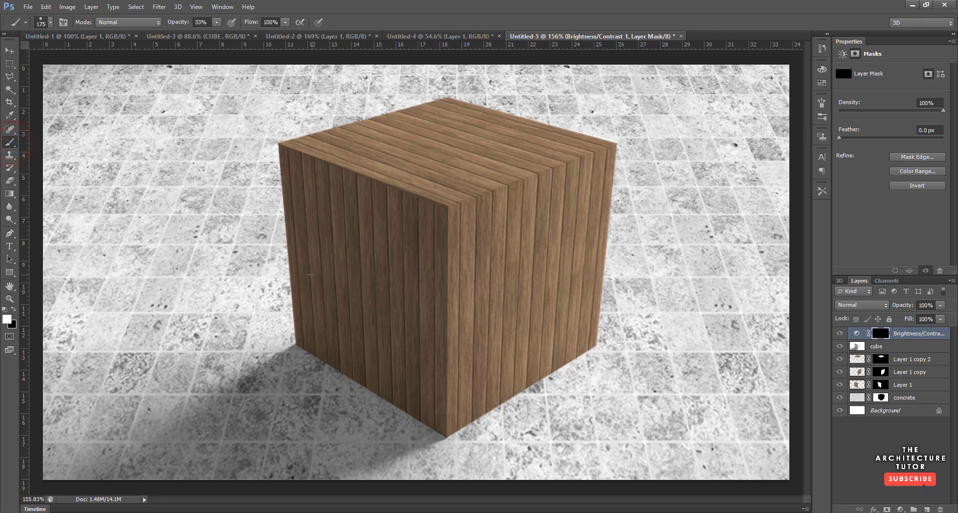
click(535, 391)
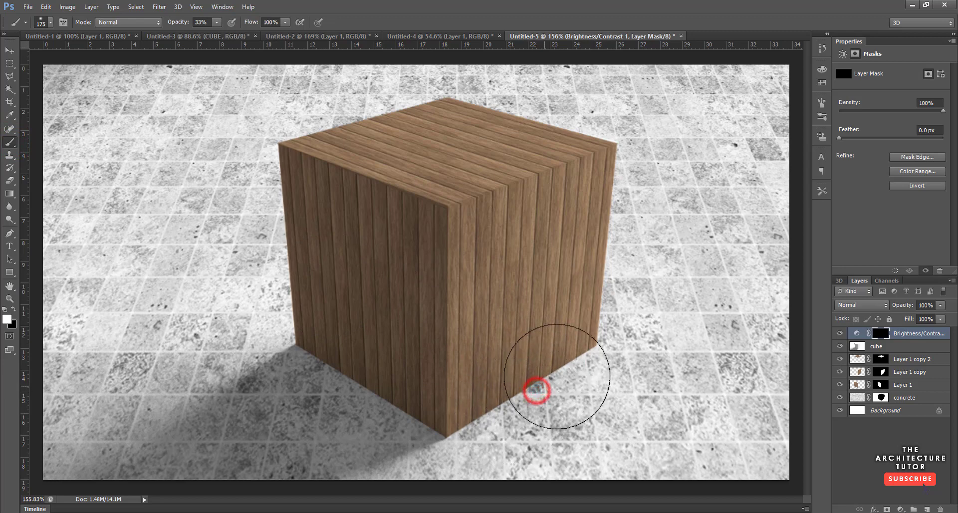
click(558, 386)
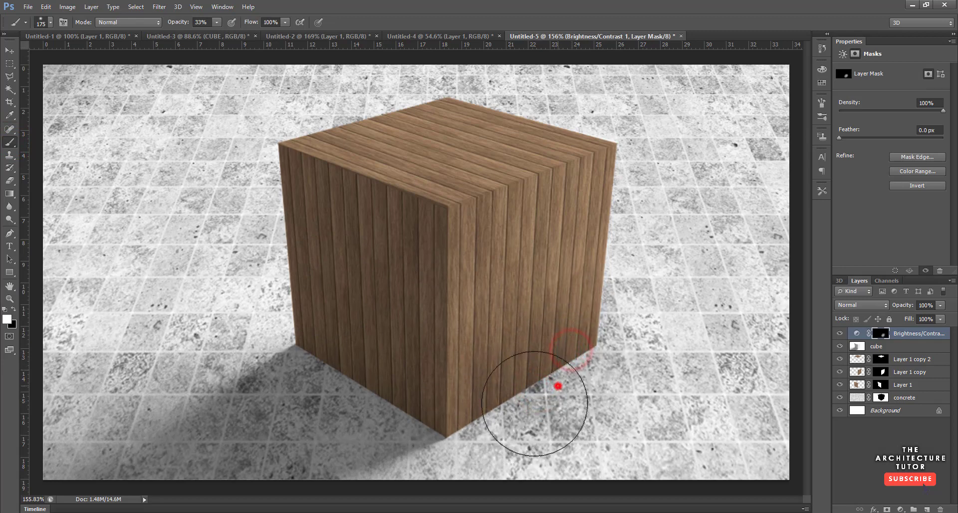
click(459, 416)
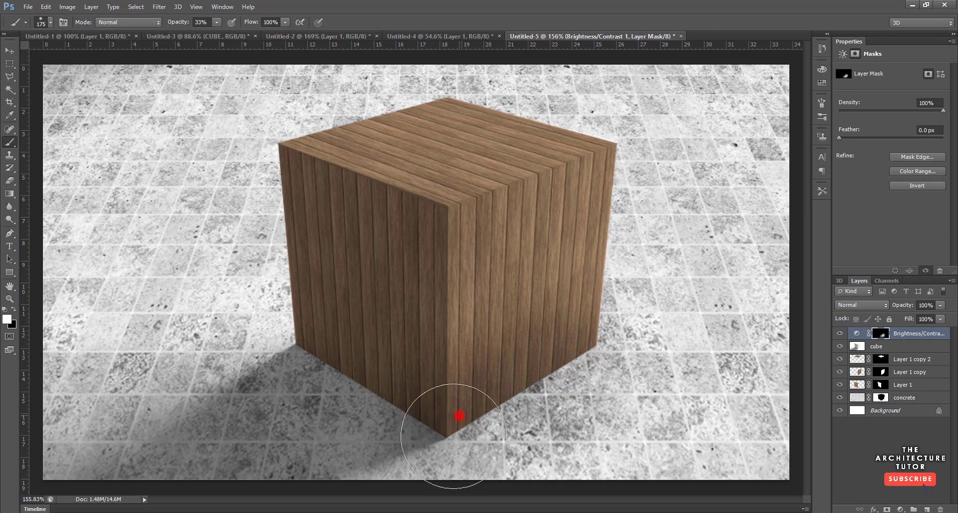
click(578, 398)
click(599, 381)
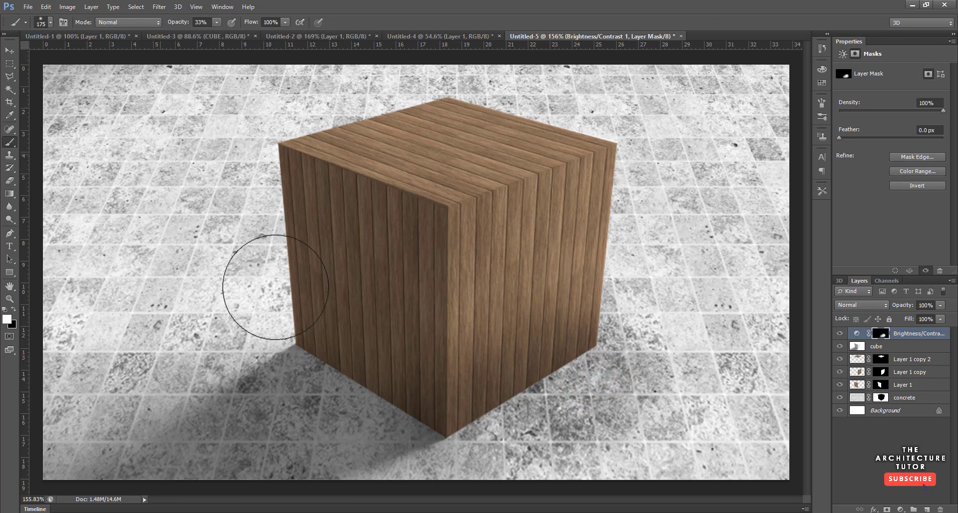
click(457, 394)
click(331, 381)
click(543, 429)
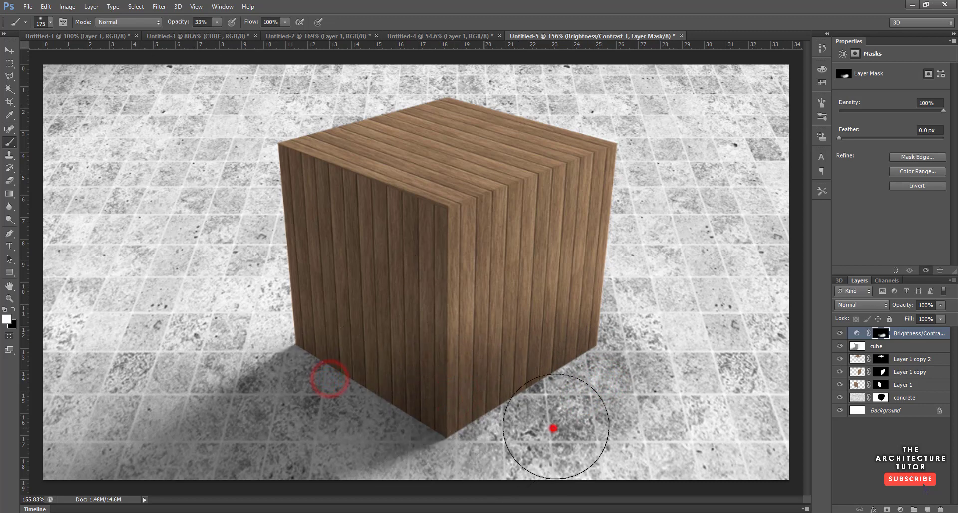
click(477, 450)
click(485, 444)
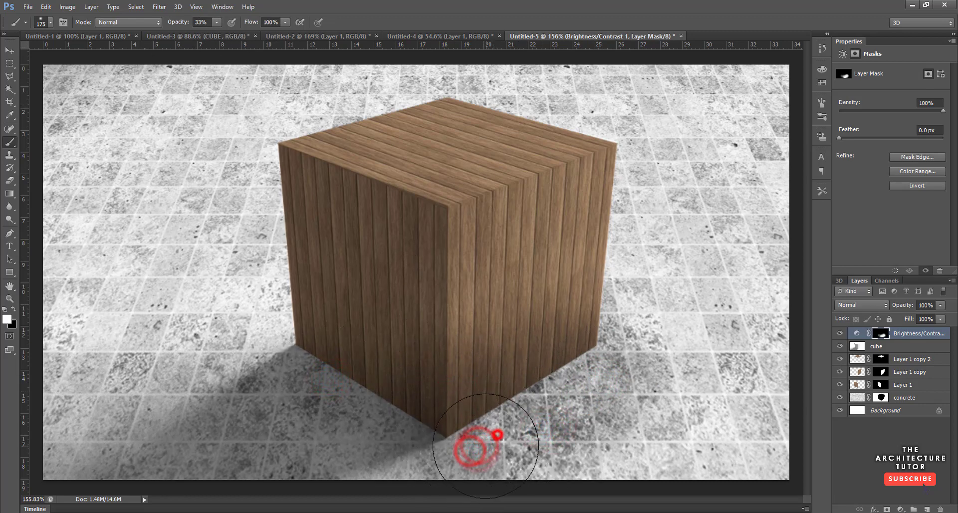
click(529, 413)
click(596, 394)
click(563, 389)
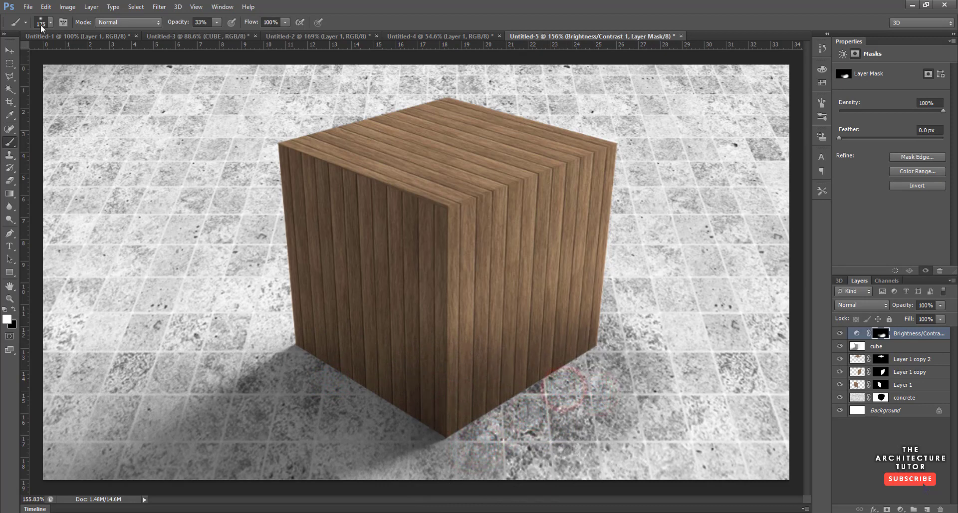
click(484, 385)
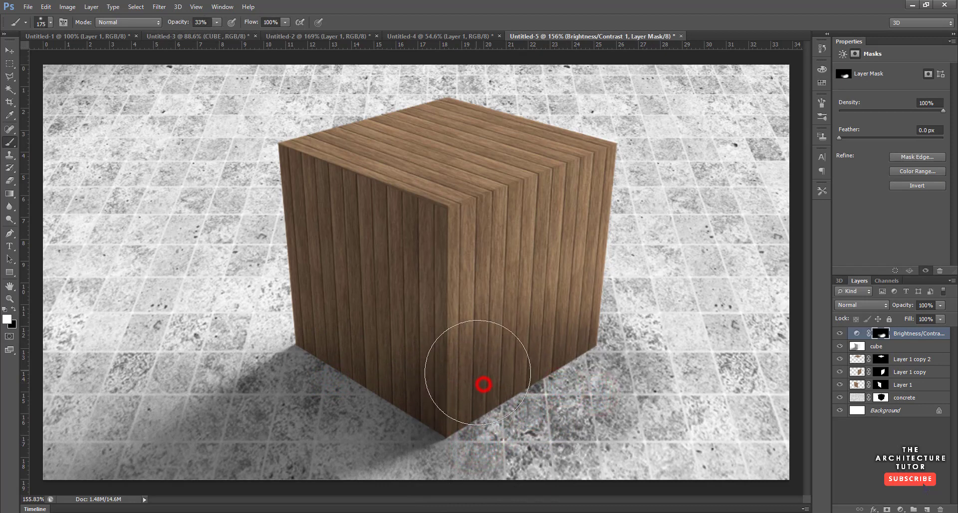
click(367, 365)
click(573, 418)
click(614, 400)
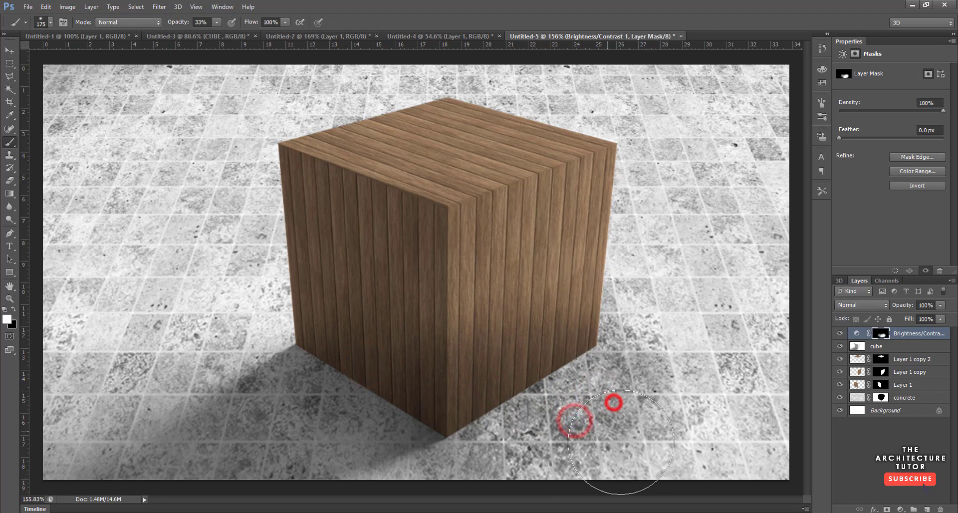
click(482, 235)
click(522, 214)
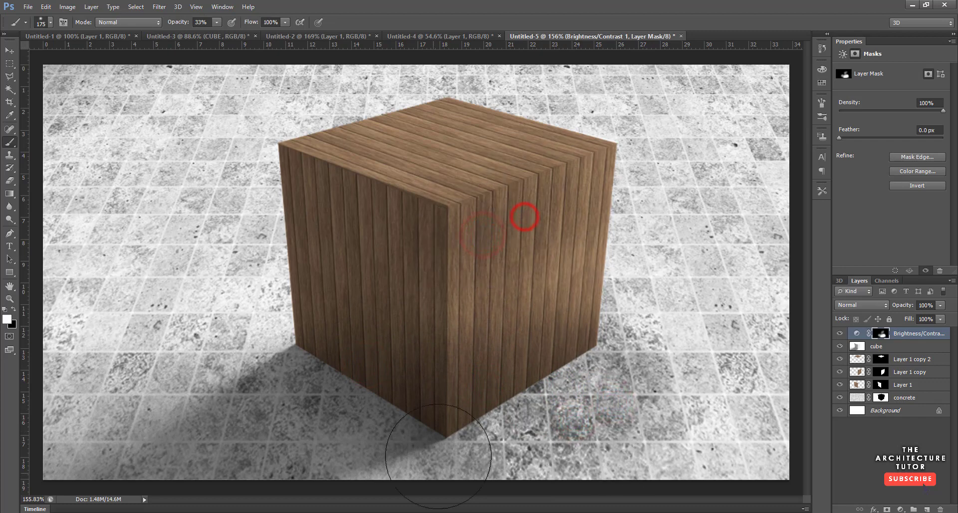
Step: Add a Hue/Saturation adjustment layer above the concrete layer, clipped so that it affects only the concrete
key(z)
drag(529, 324, 513, 327)
drag(499, 240, 526, 227)
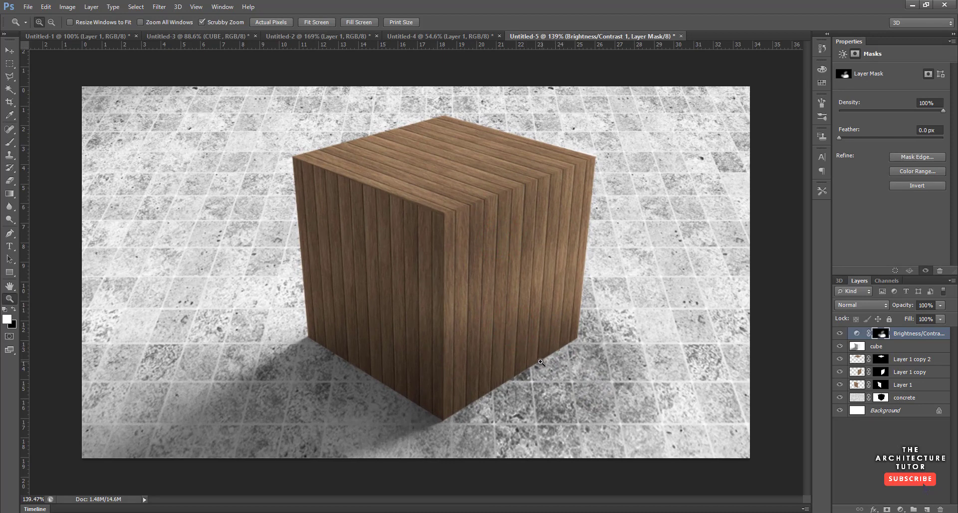
drag(541, 363, 507, 349)
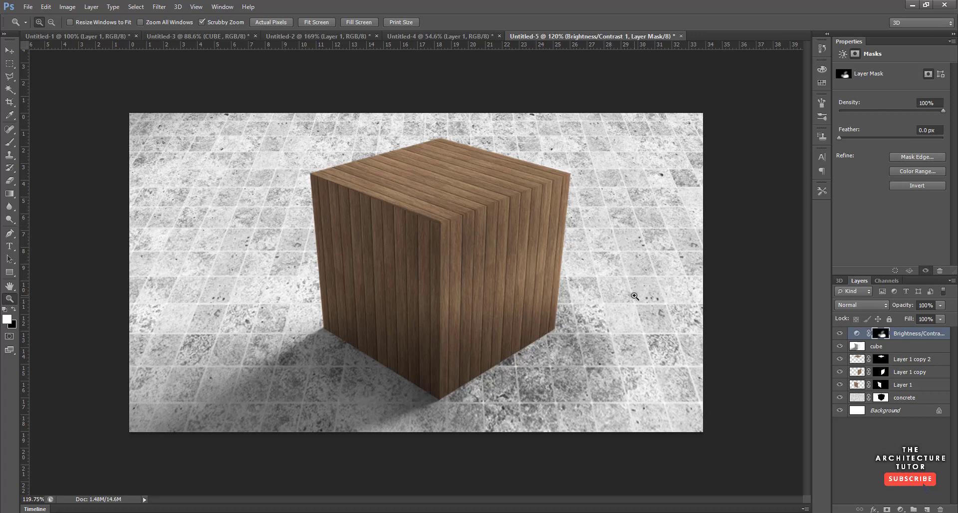
click(858, 399)
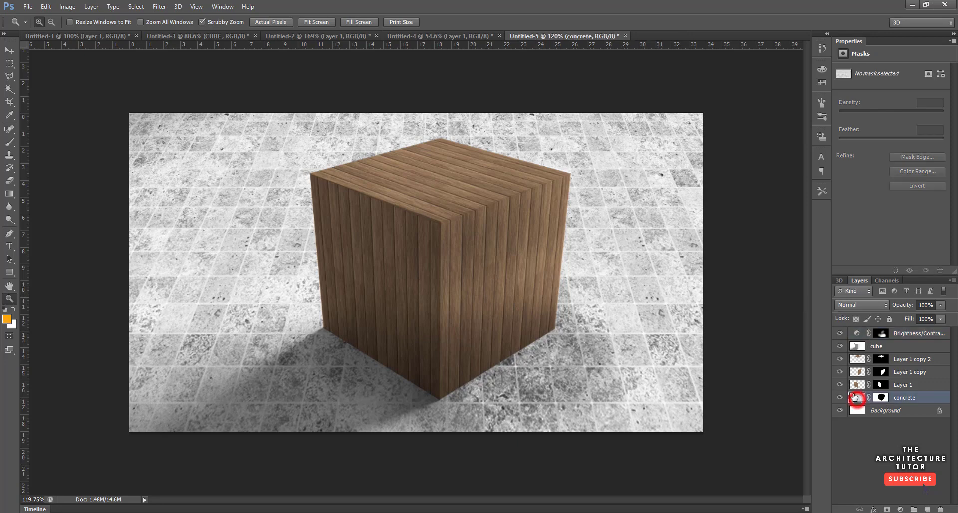
click(92, 7)
click(168, 110)
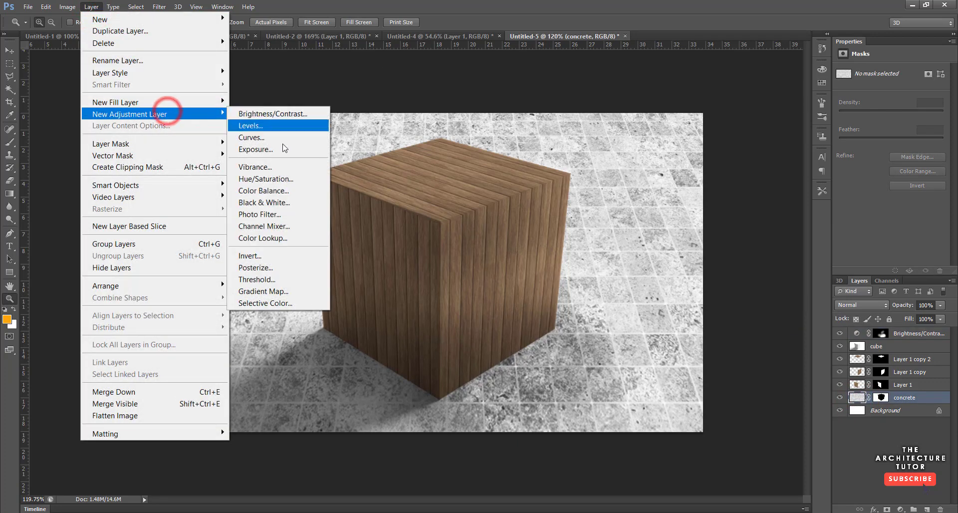
click(289, 179)
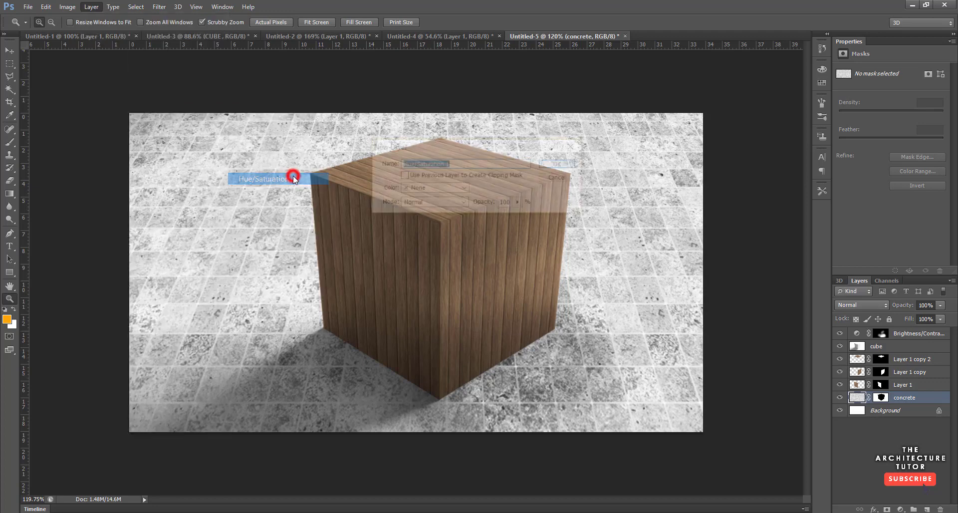
click(410, 176)
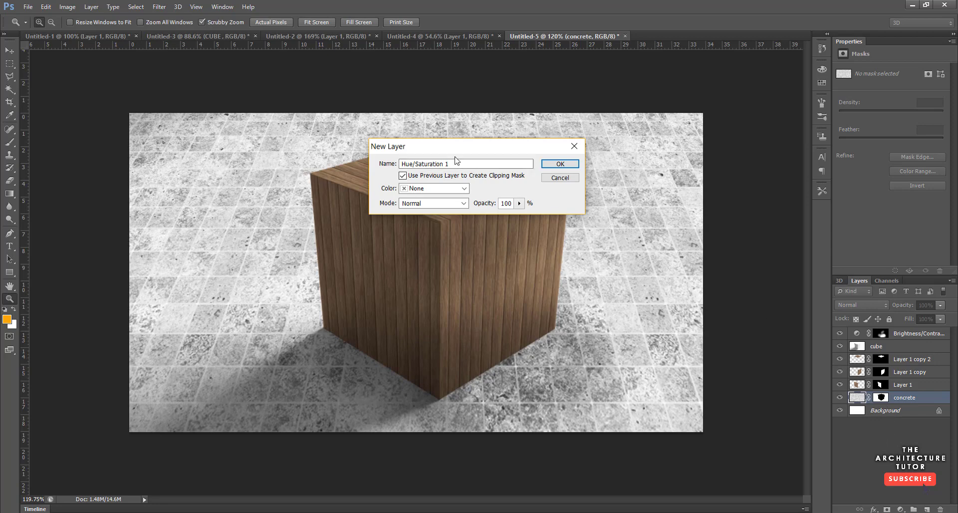
click(547, 164)
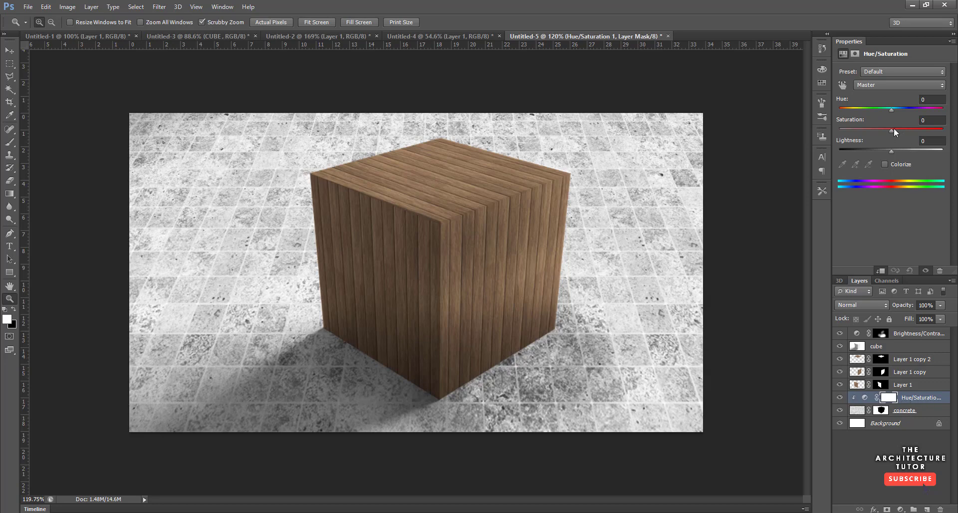
Step: Try a saturation of -5 and a lightness of -61 on the concrete floor, and reset the lightness to 0
drag(891, 130, 859, 150)
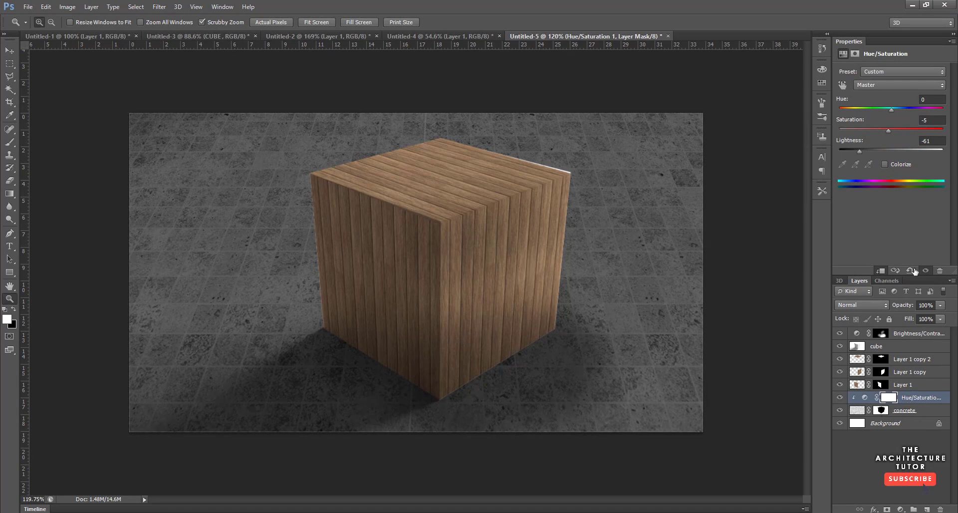
click(850, 136)
text(0)
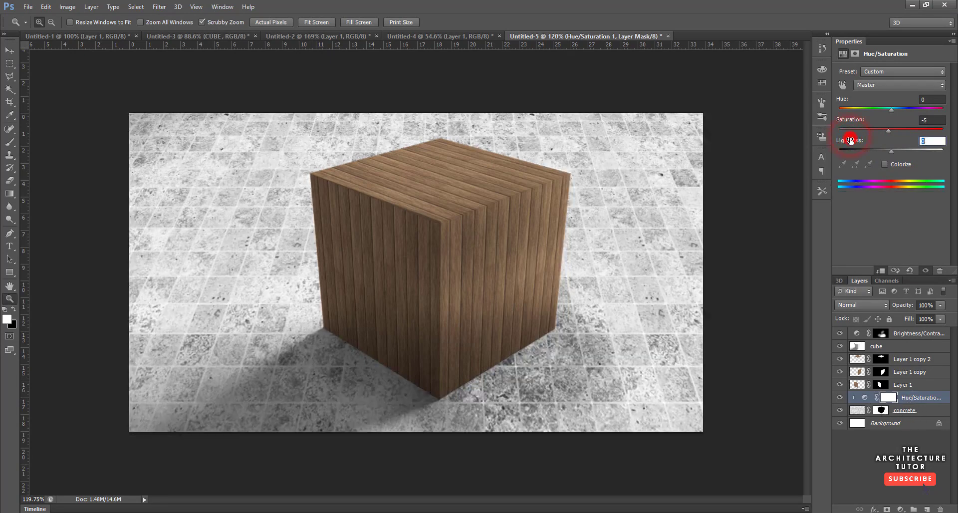
key(Return)
drag(847, 122, 849, 122)
Step: Colorize the concrete floor with hue 57 and saturation 25
click(886, 164)
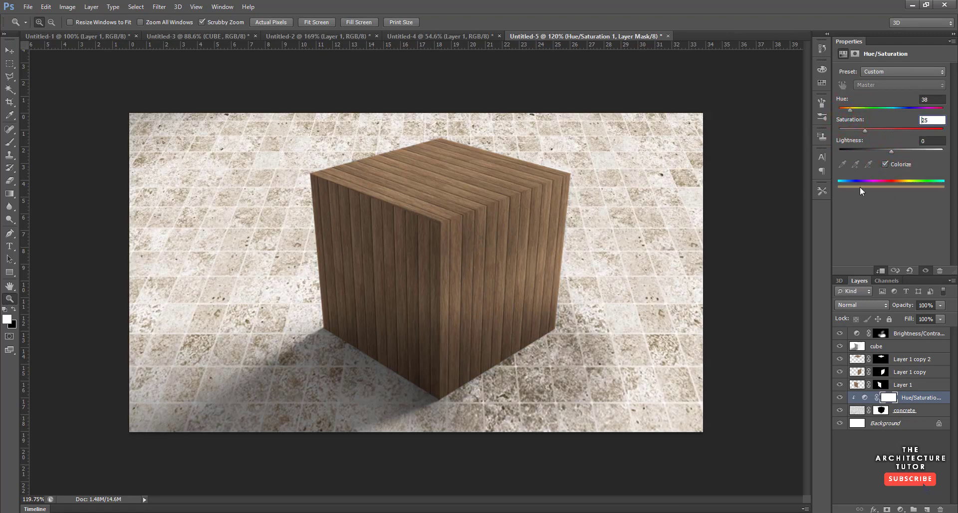
drag(855, 109, 857, 111)
drag(459, 258, 455, 259)
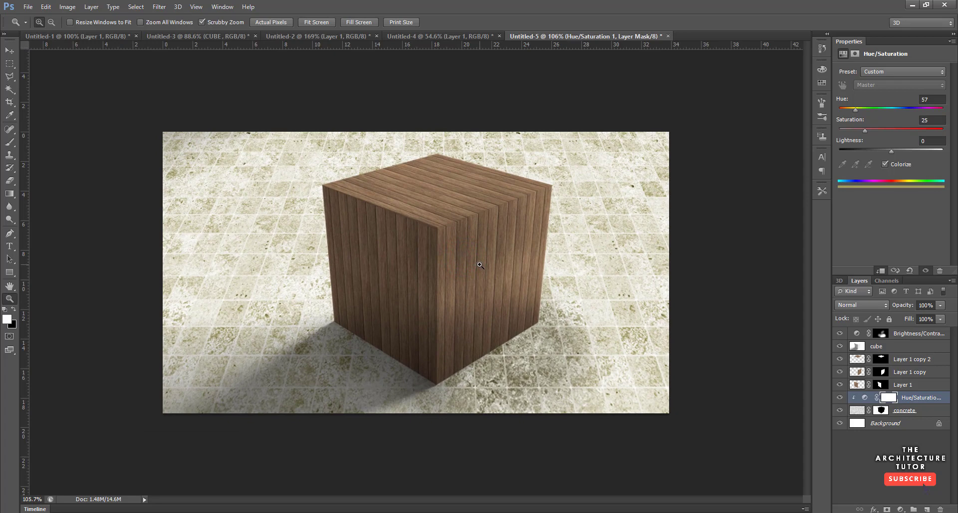
Step: Create a layer group named LAYERS and place it directly below the cube layer
click(530, 36)
click(914, 508)
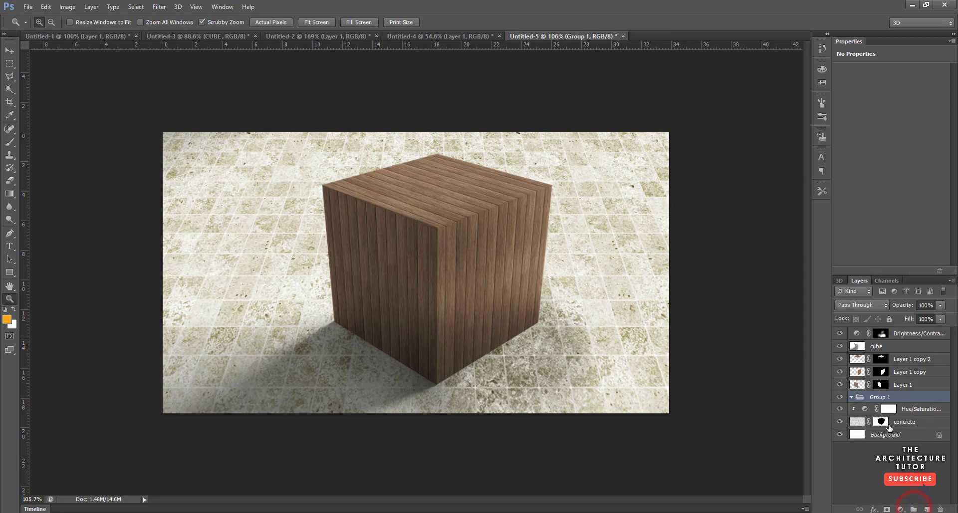
double_click(880, 397)
text(LAYERS)
key(Return)
drag(885, 395, 894, 353)
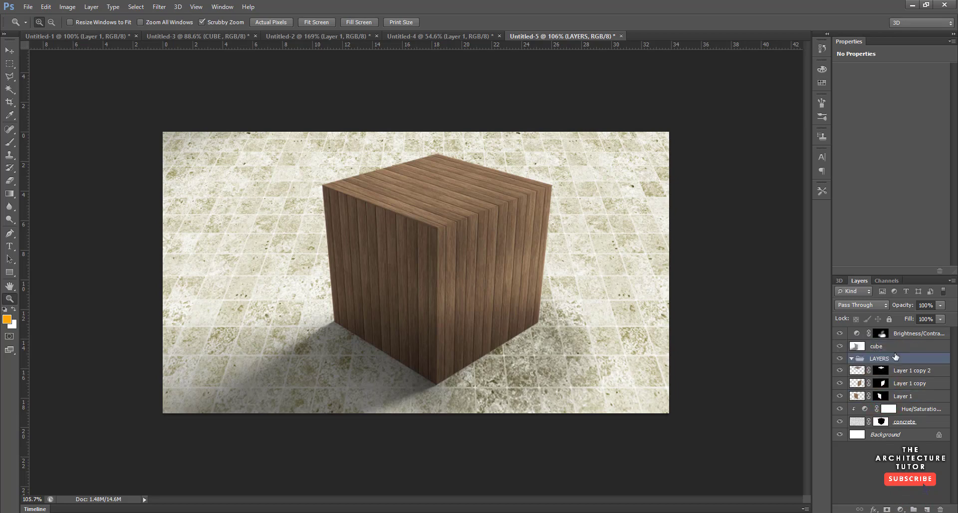
Step: Move the three wood layers, the Hue/Saturation adjustment and the concrete layer into the LAYERS group, leaving out the Background
click(903, 371)
shift+click(901, 436)
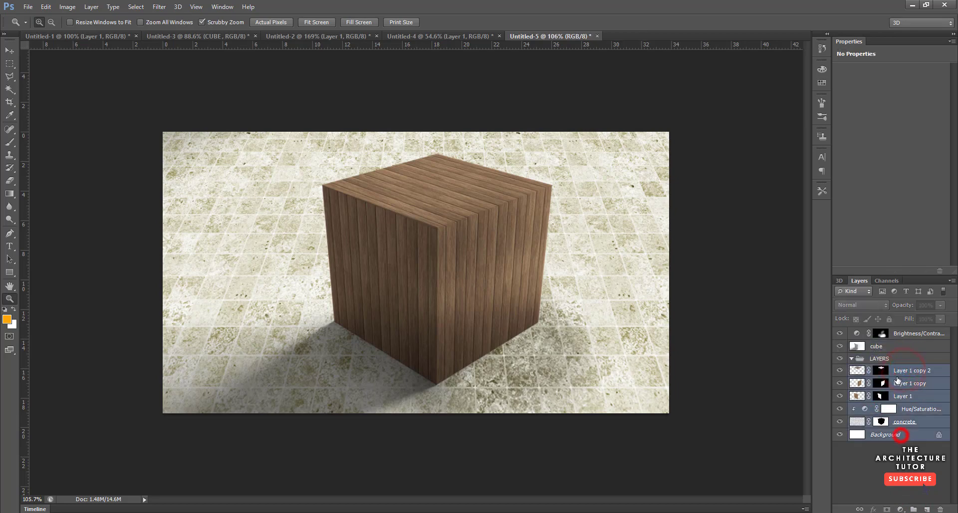
ctrl+click(883, 439)
drag(898, 376, 871, 359)
Step: Hide and show the LAYERS group and the Brightness/Contrast adjustment to compare the bare render with the textured scene
click(840, 358)
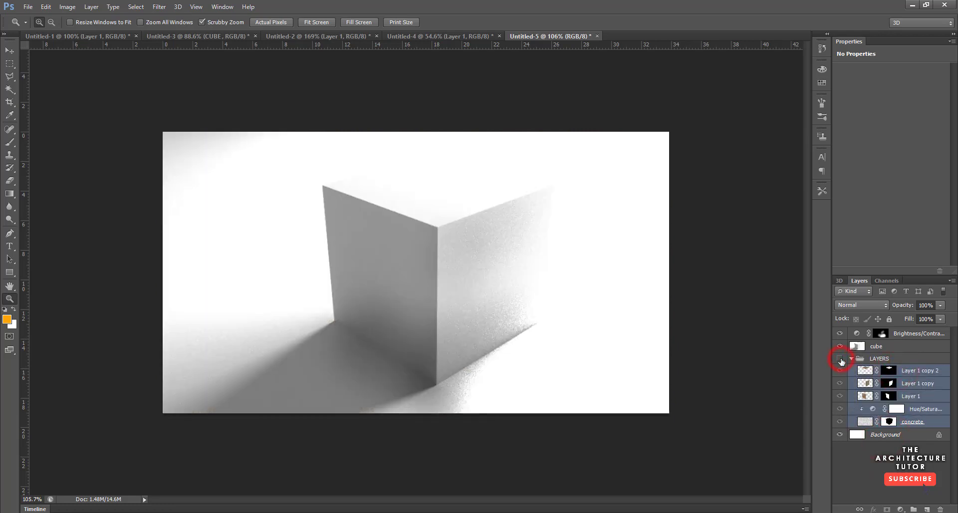
click(840, 333)
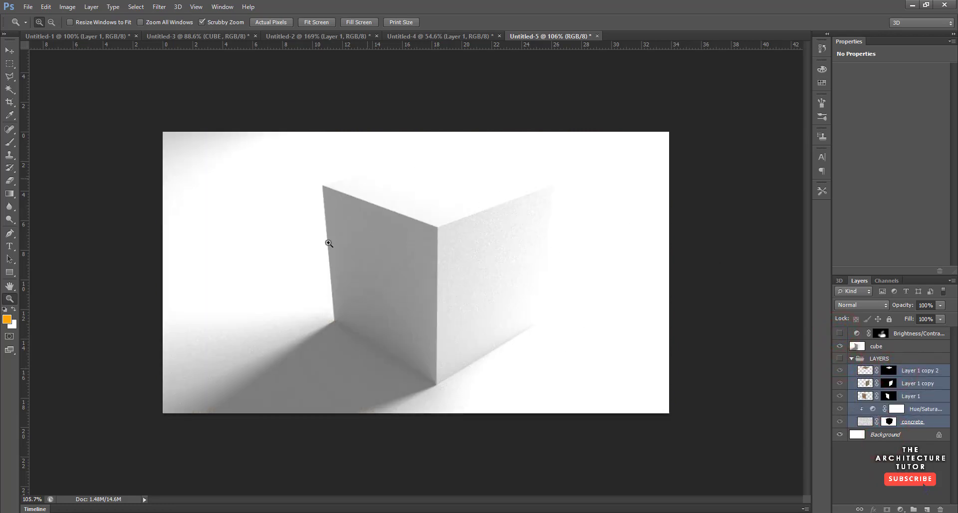
click(840, 359)
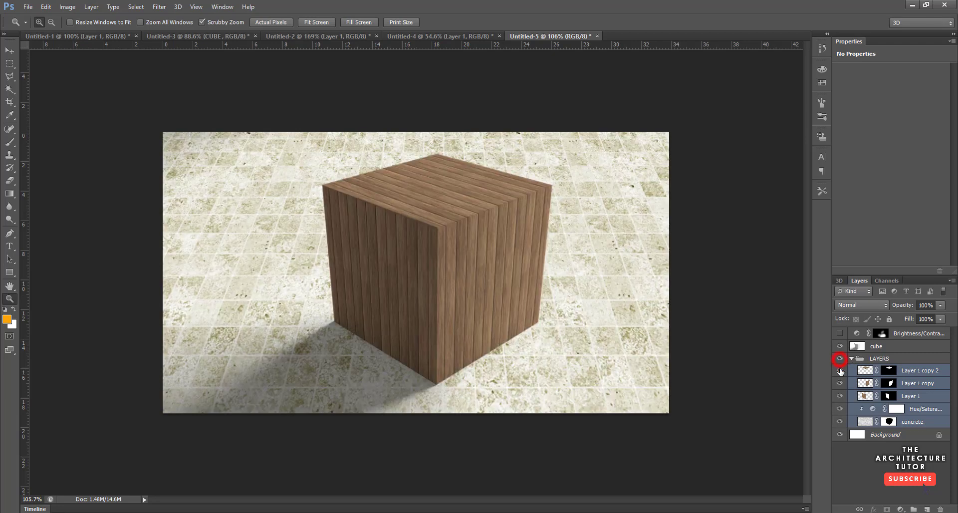
click(840, 334)
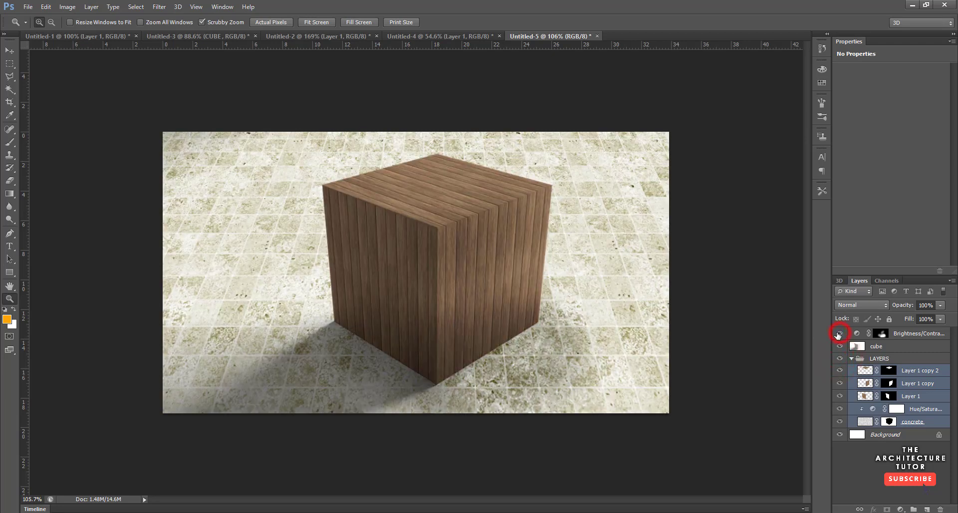